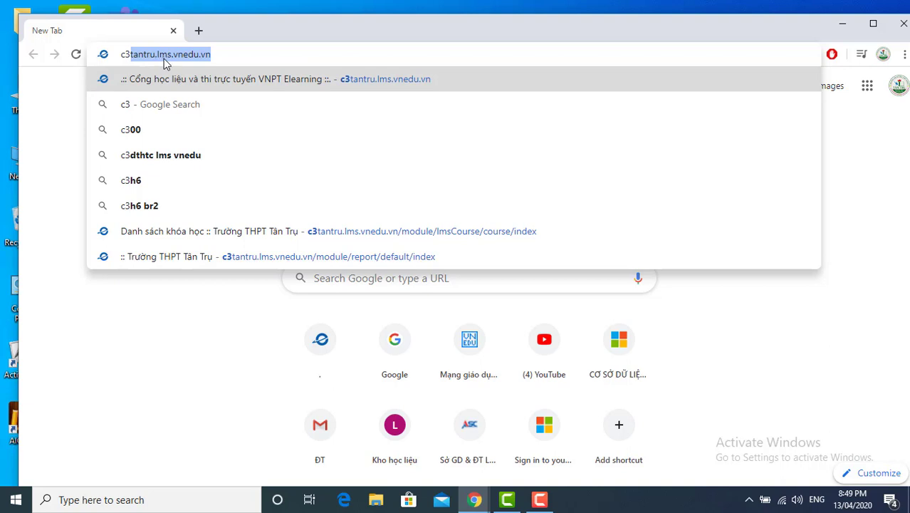
Step: Go to c3tantru.lms.vnedu.vn and choose to sign in with a vnEdu account
{"action": "key", "text": "Return"}
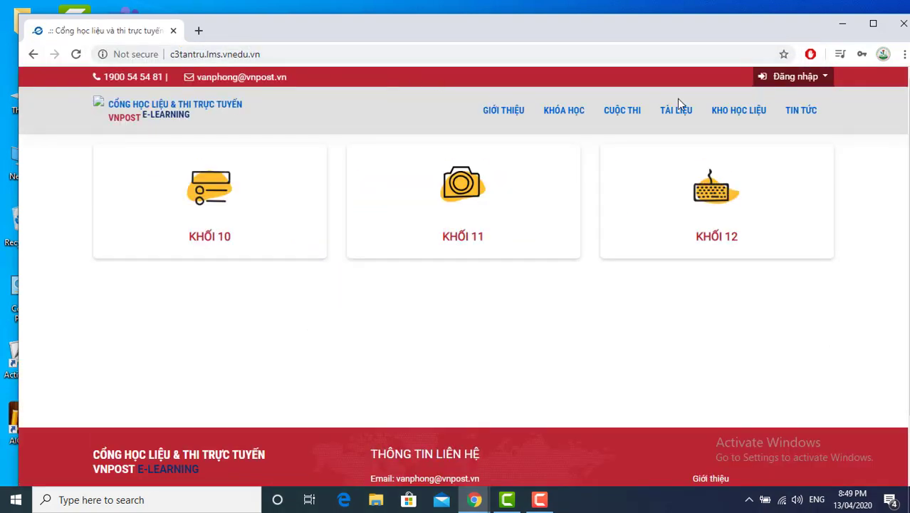
{"action": "left_click", "coordinate": [783, 77]}
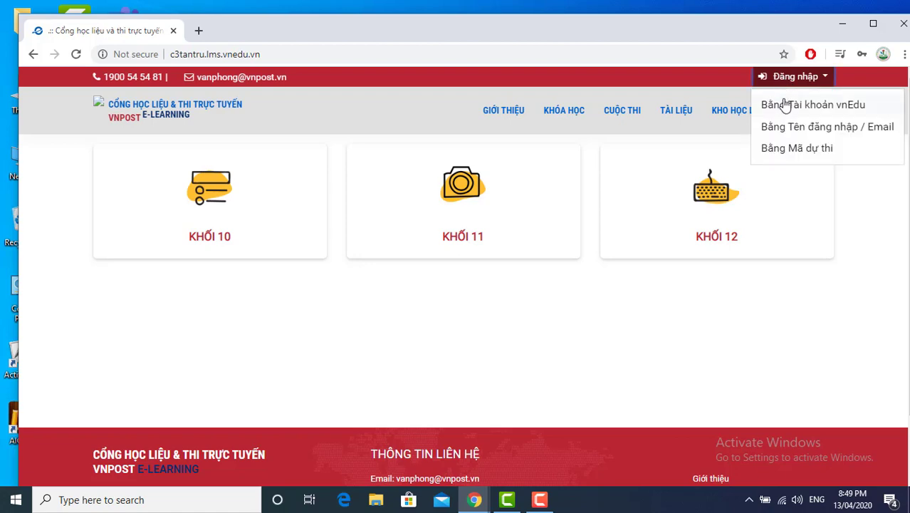
{"action": "left_click", "coordinate": [781, 107]}
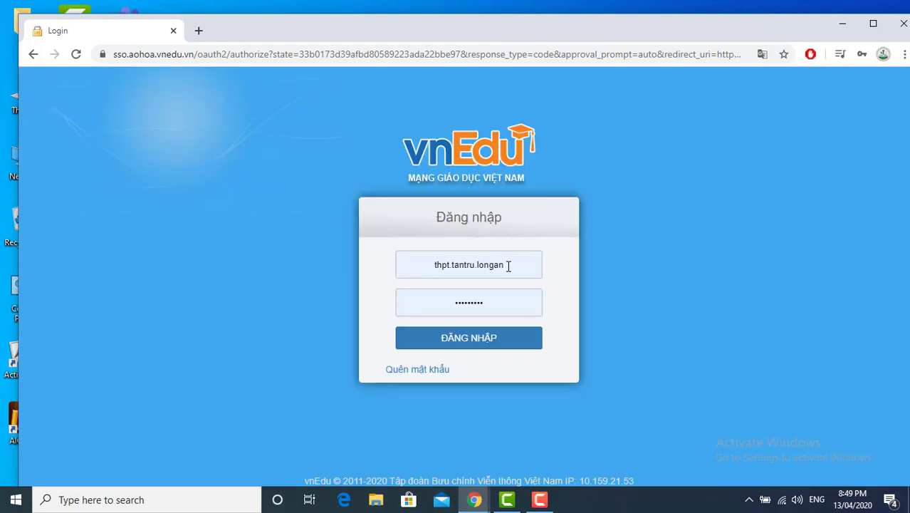
Step: Log in to vnEdu with the teacher's saved username and the account password
{"action": "left_click", "coordinate": [399, 265]}
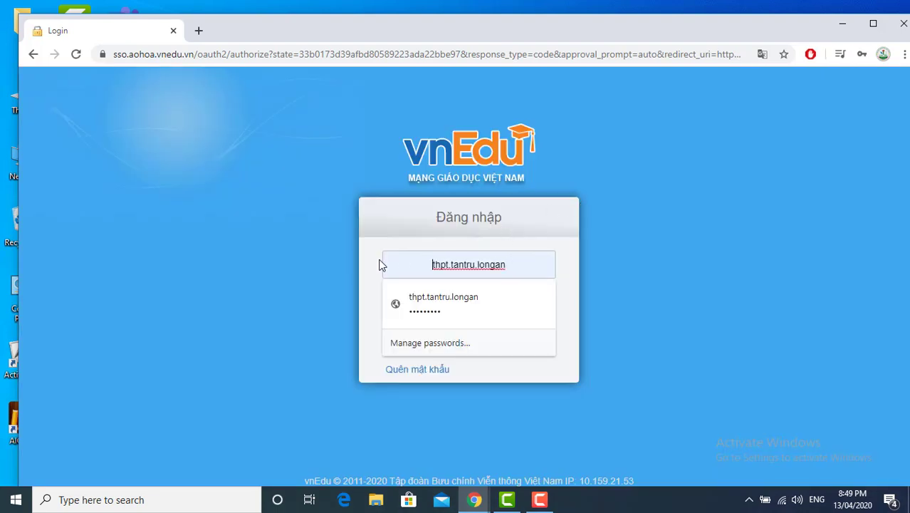
{"action": "left_click_drag", "start_coordinate": [422, 260], "coordinate": [538, 262]}
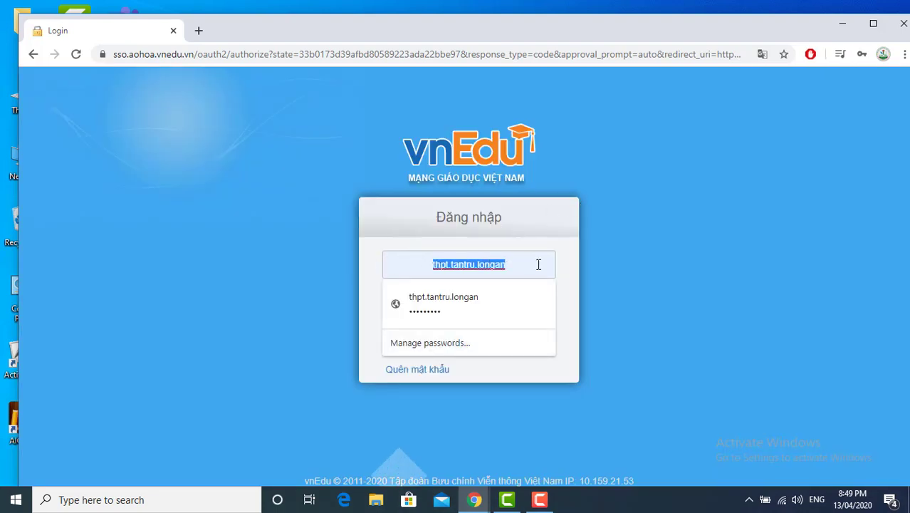
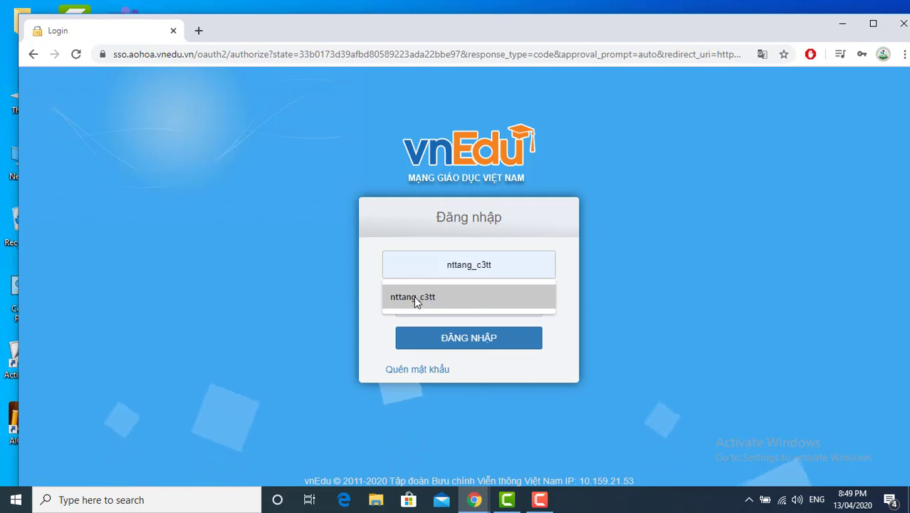
{"action": "left_click", "coordinate": [413, 296]}
{"action": "double_click", "coordinate": [514, 299]}
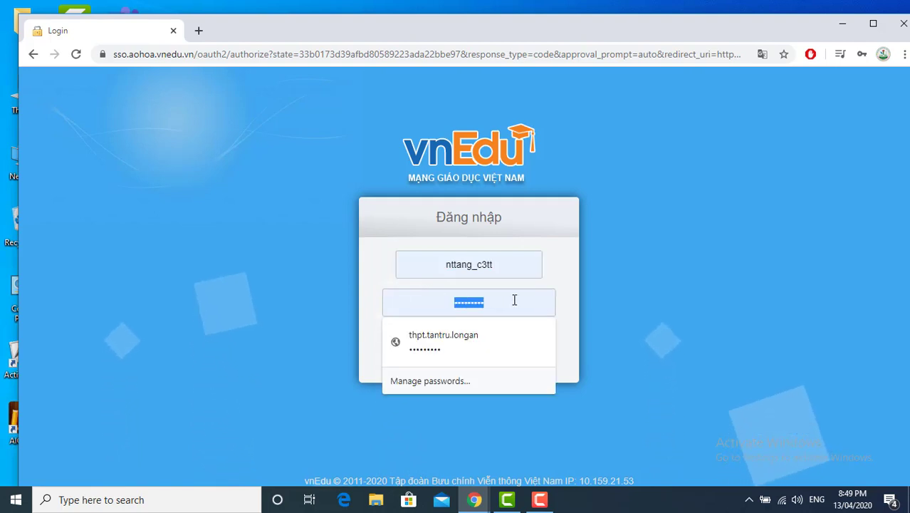
{"action": "key", "text": "BackSpace"}
{"action": "type", "text": "•••••"}
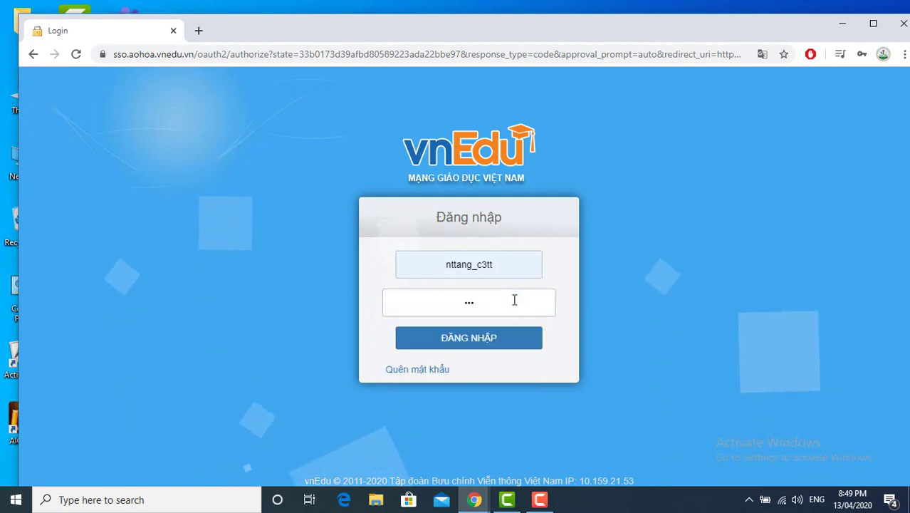
{"action": "type", "text": "•••••"}
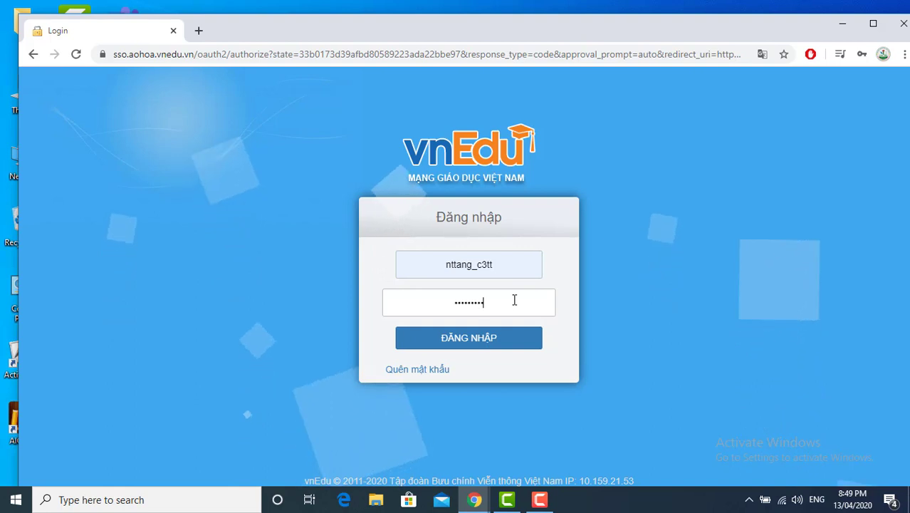
{"action": "left_click", "coordinate": [490, 344]}
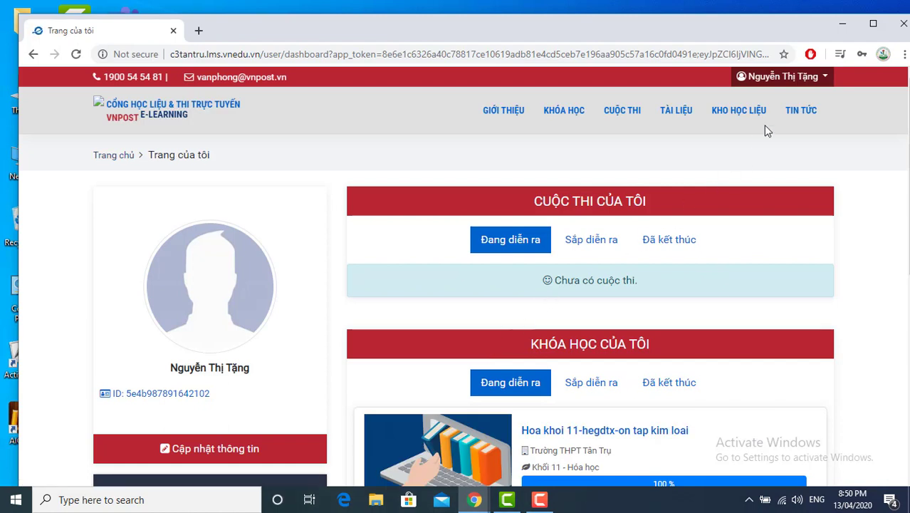
Step: Go to Trang quản trị and open the Kho học liệu materials list
{"action": "left_click", "coordinate": [785, 82]}
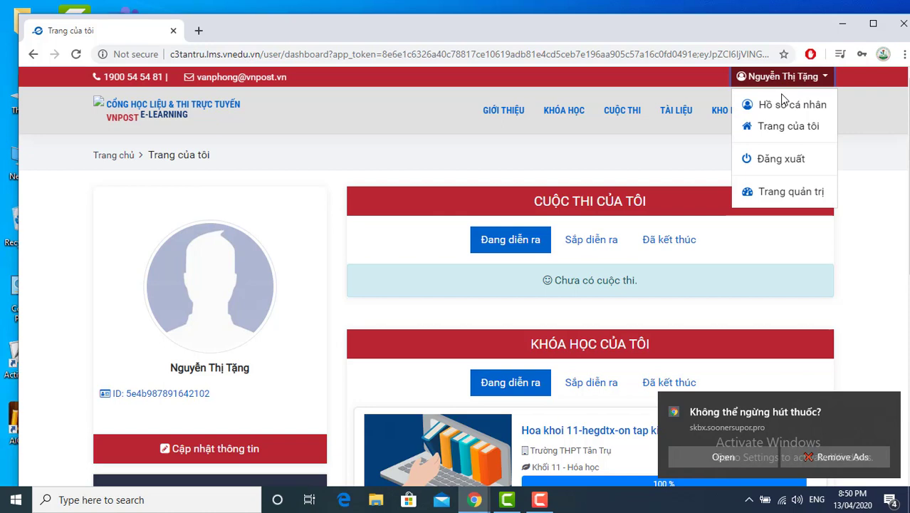
{"action": "left_click", "coordinate": [772, 194]}
{"action": "left_click", "coordinate": [889, 404]}
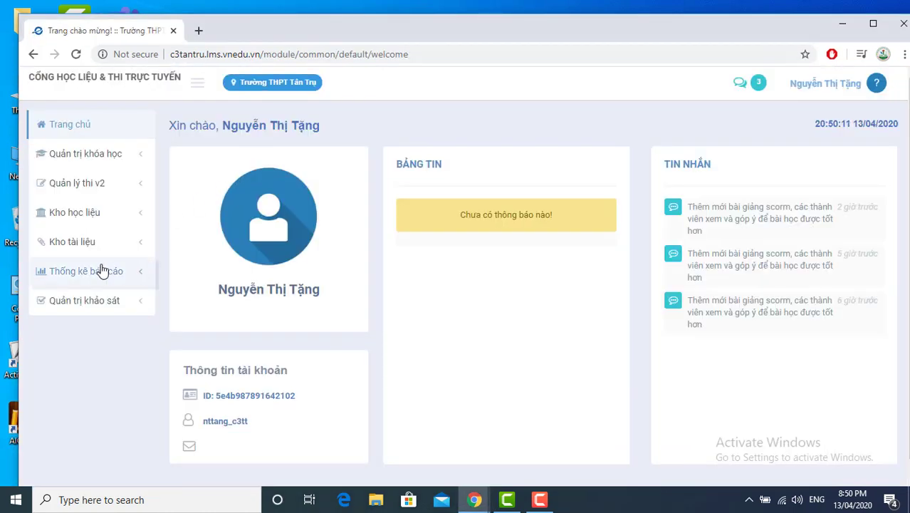
{"action": "left_click", "coordinate": [66, 217]}
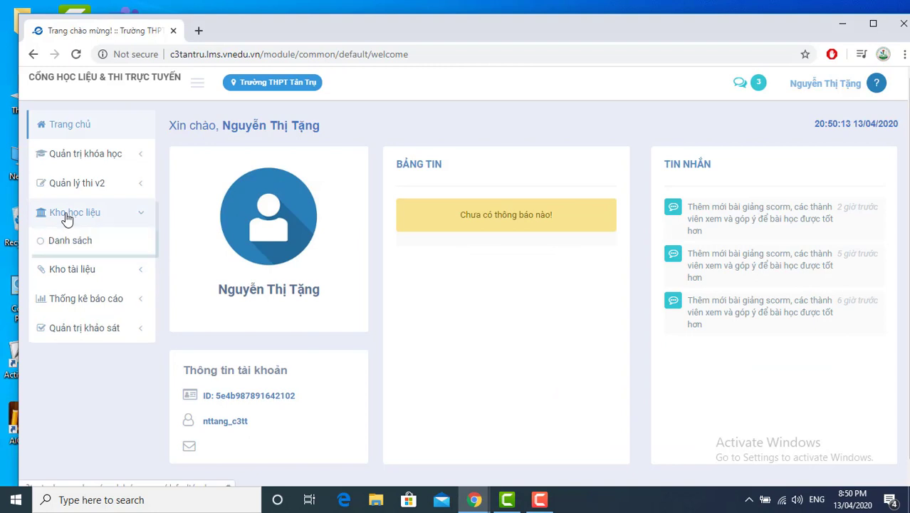
{"action": "left_click", "coordinate": [72, 242]}
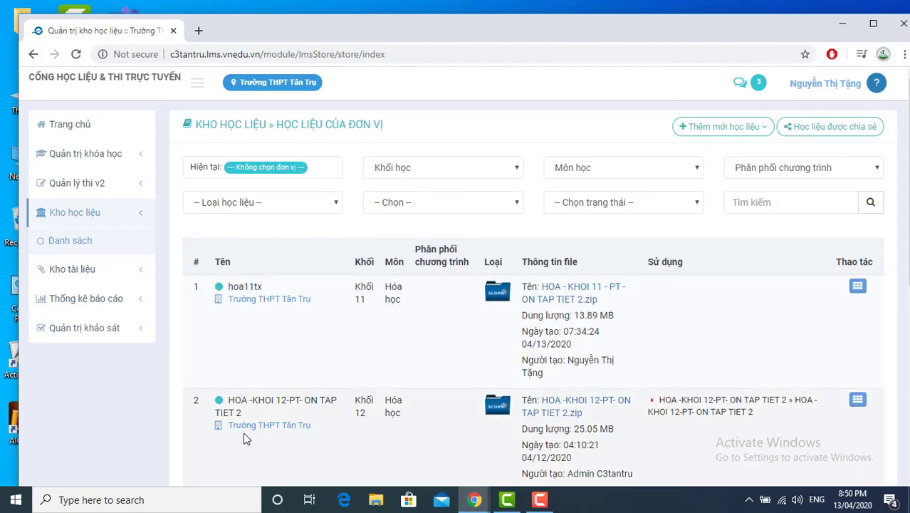
{"action": "scroll", "coordinate": [455, 309], "scroll_direction": "down", "scroll_amount": 2}
{"action": "scroll", "coordinate": [443, 334], "scroll_direction": "up", "scroll_amount": 2}
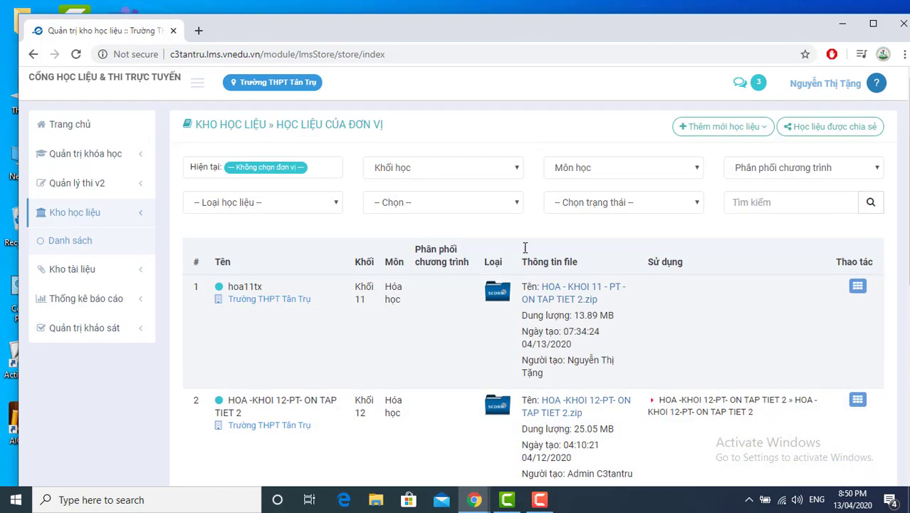
Step: Start a new SCORM lesson titled HOA11TX for Trường THPT Tân Trụ
{"action": "left_click", "coordinate": [731, 132]}
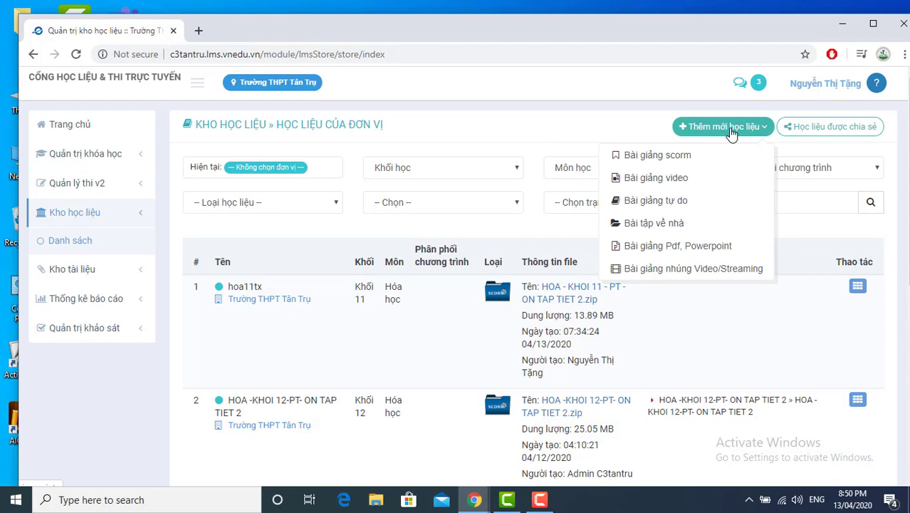
{"action": "left_click", "coordinate": [652, 157]}
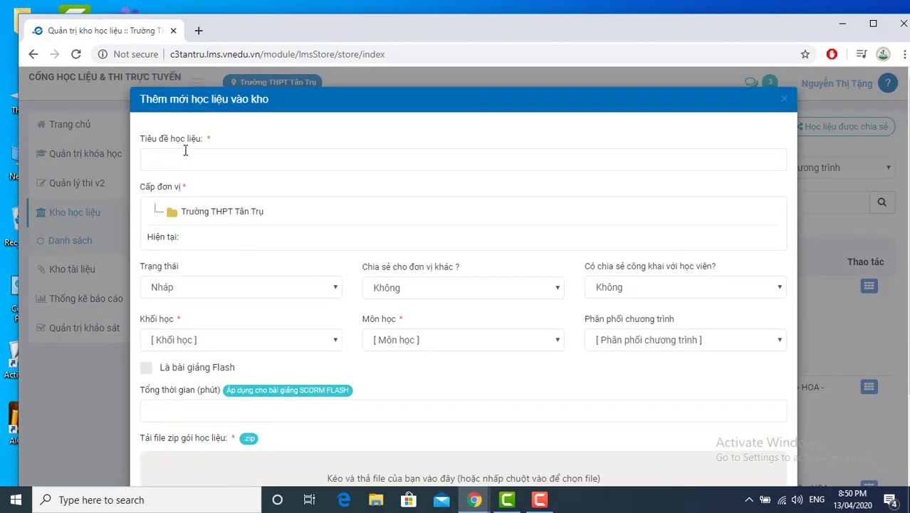
{"action": "left_click", "coordinate": [185, 161]}
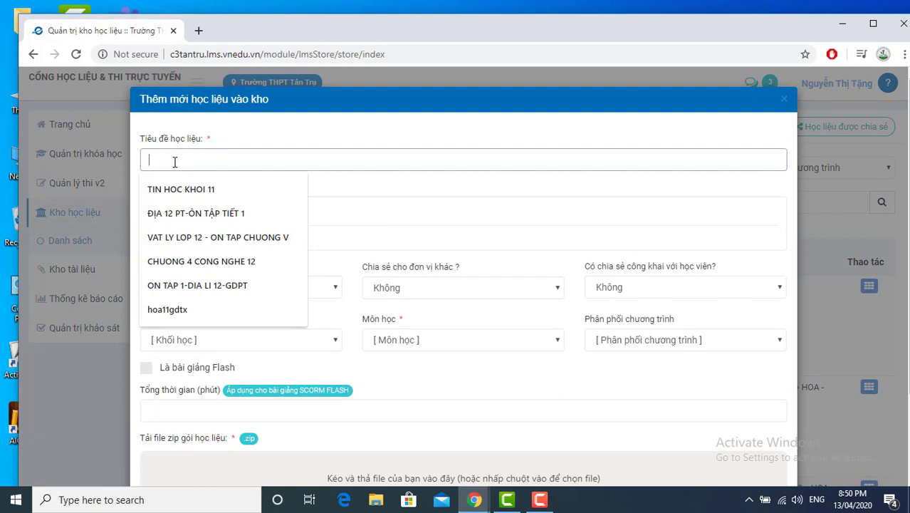
{"action": "type", "text": "H"}
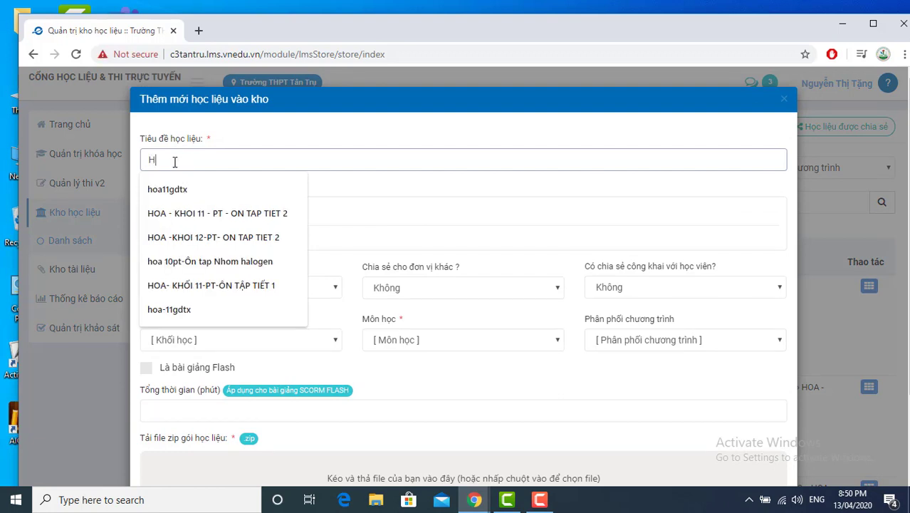
{"action": "type", "text": "OA11TX"}
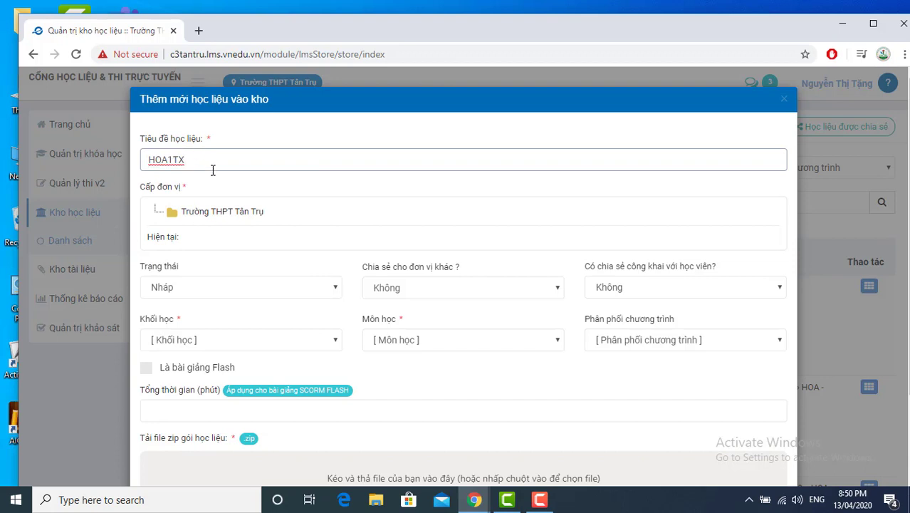
{"action": "left_click", "coordinate": [211, 212]}
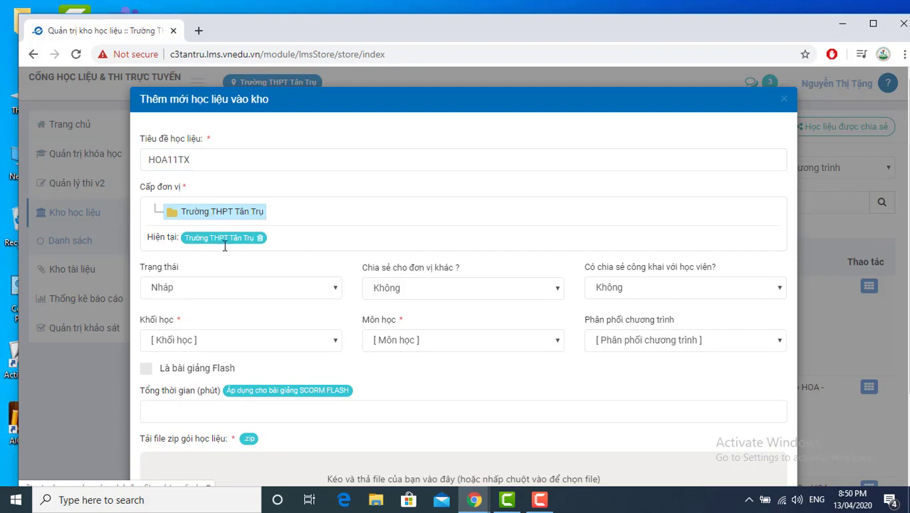
Step: Set the lesson to Đang hoạt động, public to students, Khối 11, Hóa học
{"action": "left_click", "coordinate": [253, 287]}
{"action": "left_click", "coordinate": [207, 304]}
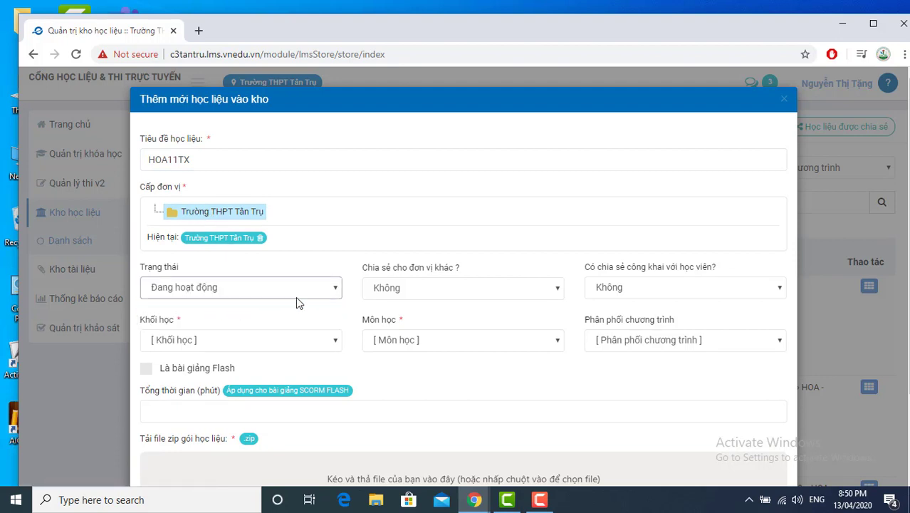
{"action": "left_click", "coordinate": [618, 289]}
{"action": "left_click", "coordinate": [608, 307]}
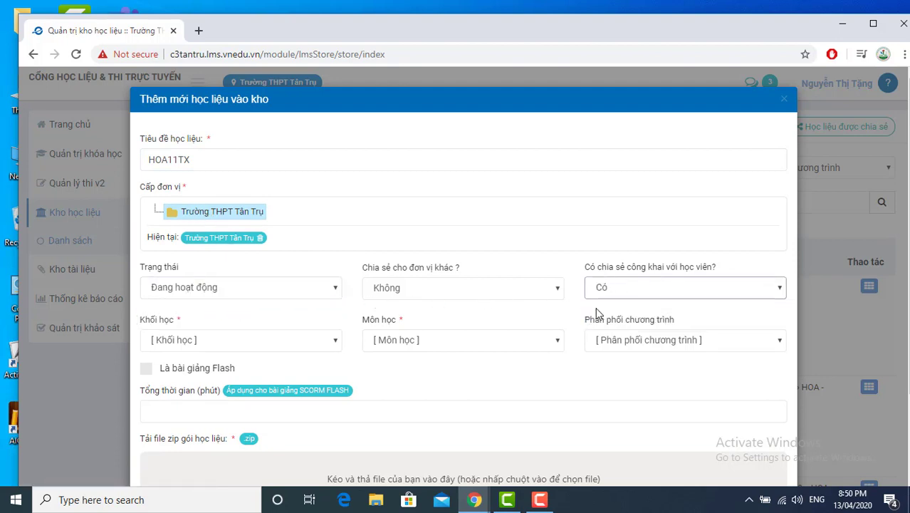
{"action": "left_click", "coordinate": [262, 342]}
{"action": "left_click", "coordinate": [193, 369]}
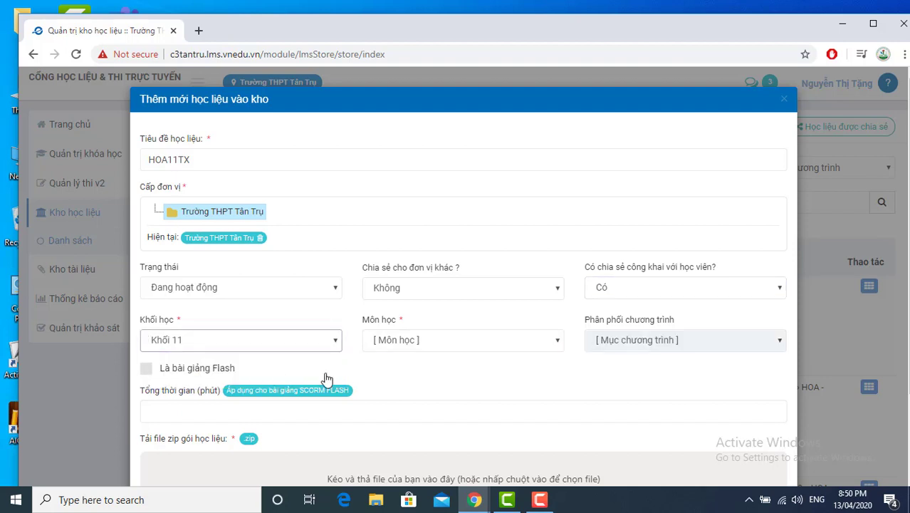
{"action": "left_click", "coordinate": [404, 342]}
{"action": "left_click", "coordinate": [394, 370]}
{"action": "scroll", "coordinate": [395, 371], "scroll_direction": "down", "scroll_amount": 2}
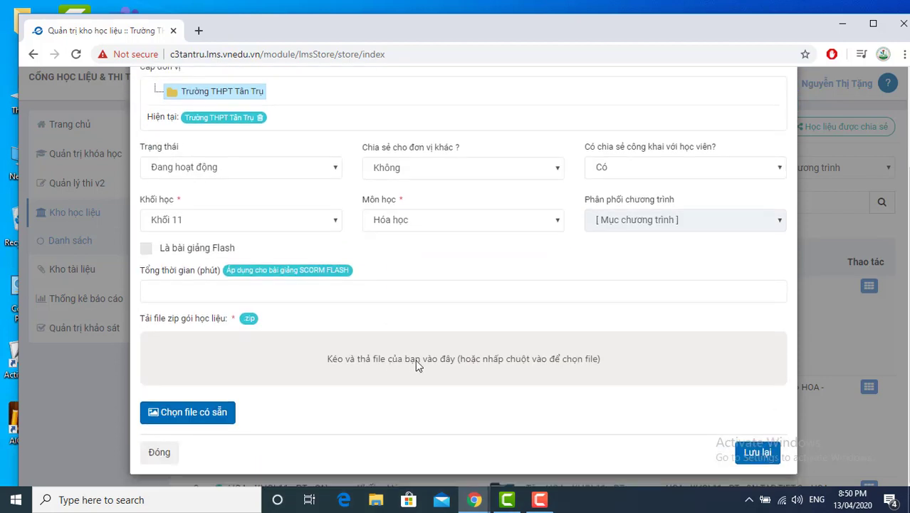
Step: Upload HOA - KHOI 11 - PT - ON TAP TIET 2.zip and save the HOA11TX lesson
{"action": "left_click", "coordinate": [407, 368]}
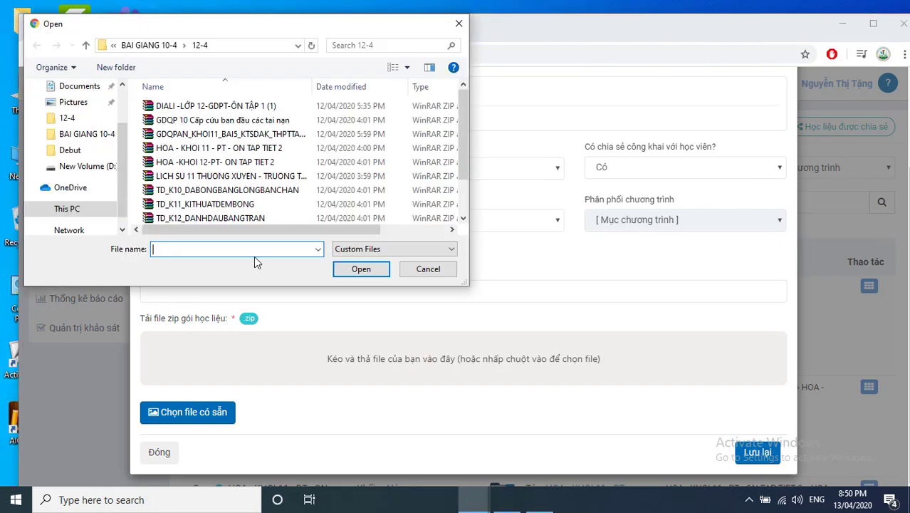
{"action": "double_click", "coordinate": [196, 148]}
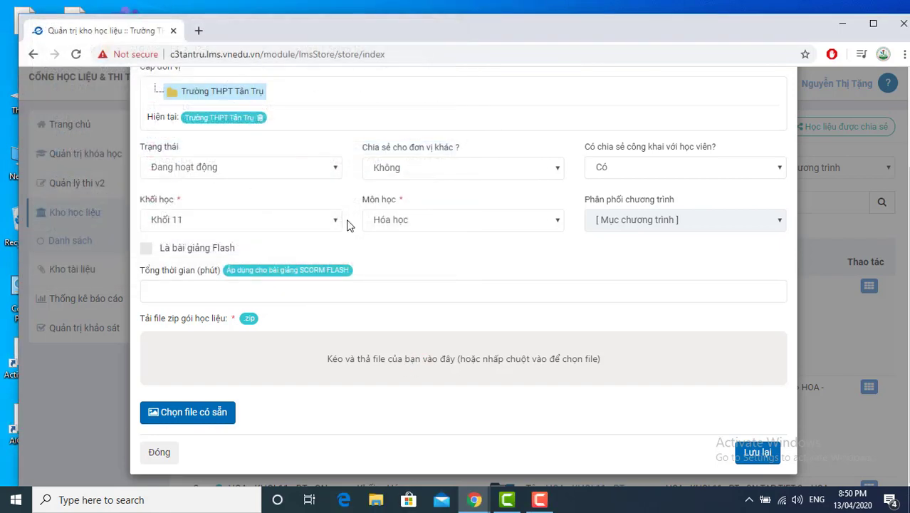
{"action": "left_click", "coordinate": [761, 357]}
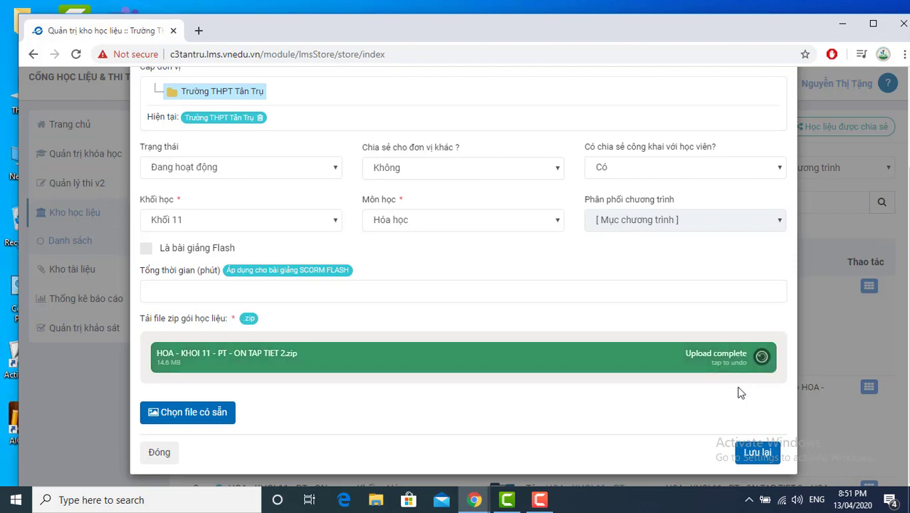
{"action": "left_click", "coordinate": [756, 454]}
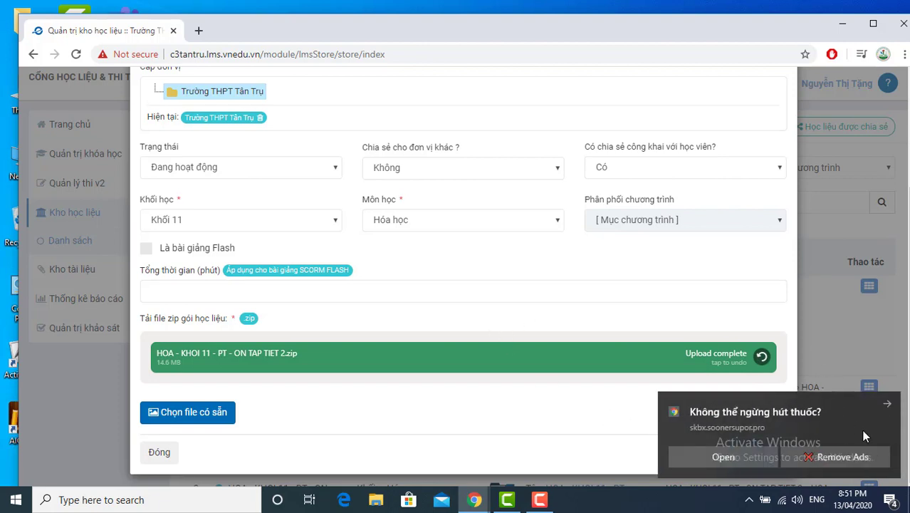
{"action": "left_click", "coordinate": [886, 405]}
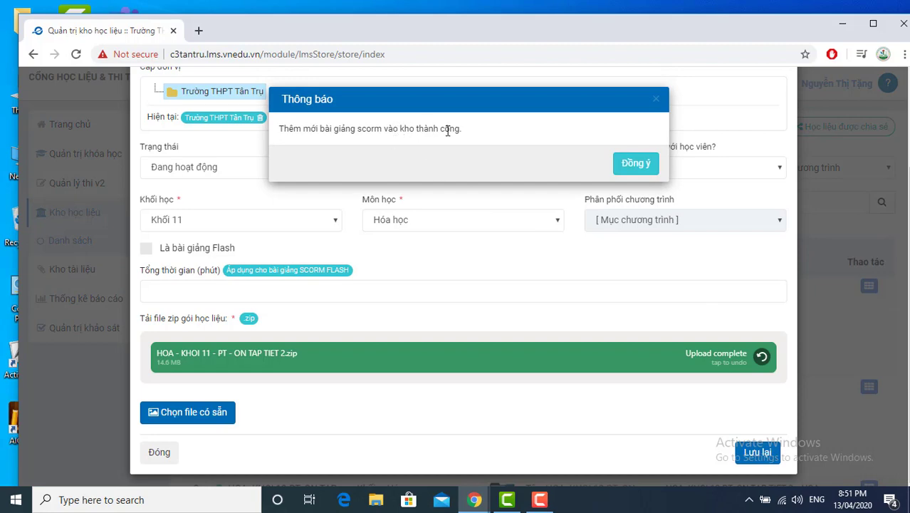
{"action": "left_click", "coordinate": [630, 162]}
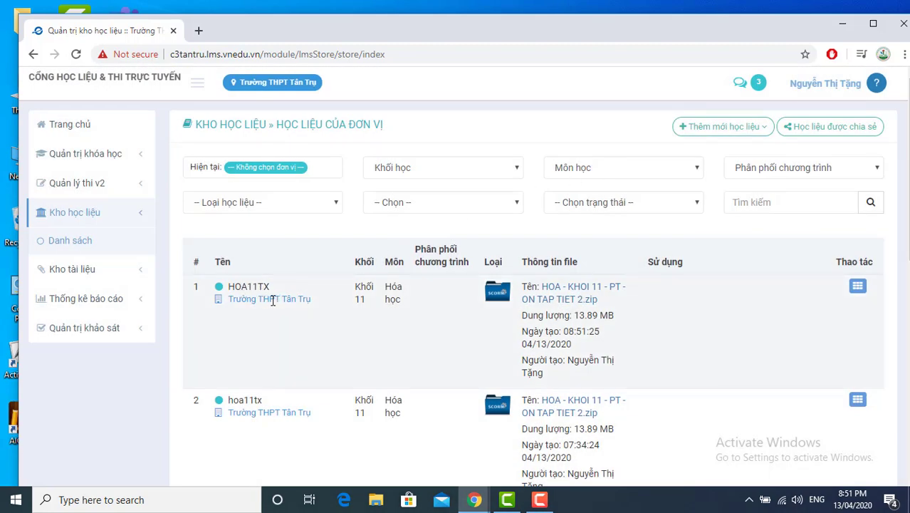
Step: From the Quản trị khóa học list, open the Thêm khóa học mới form
{"action": "left_click", "coordinate": [71, 161]}
{"action": "left_click", "coordinate": [80, 186]}
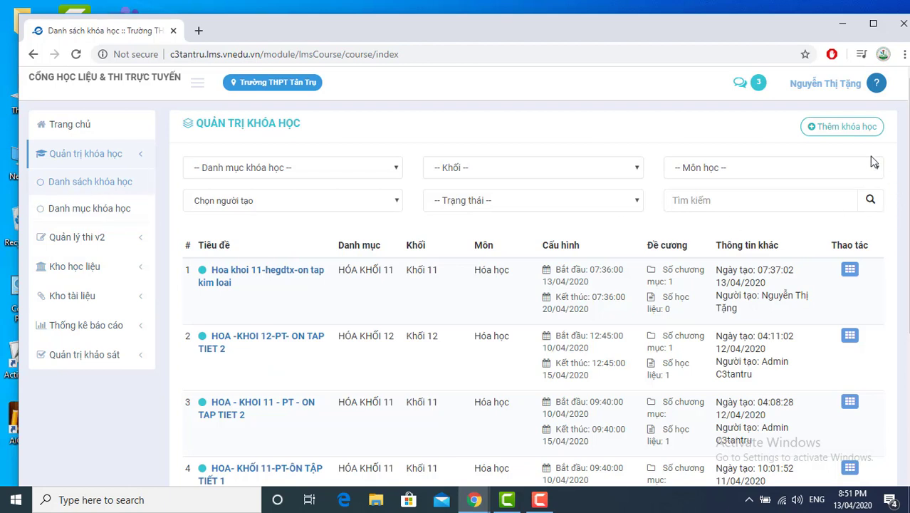
{"action": "left_click", "coordinate": [848, 128]}
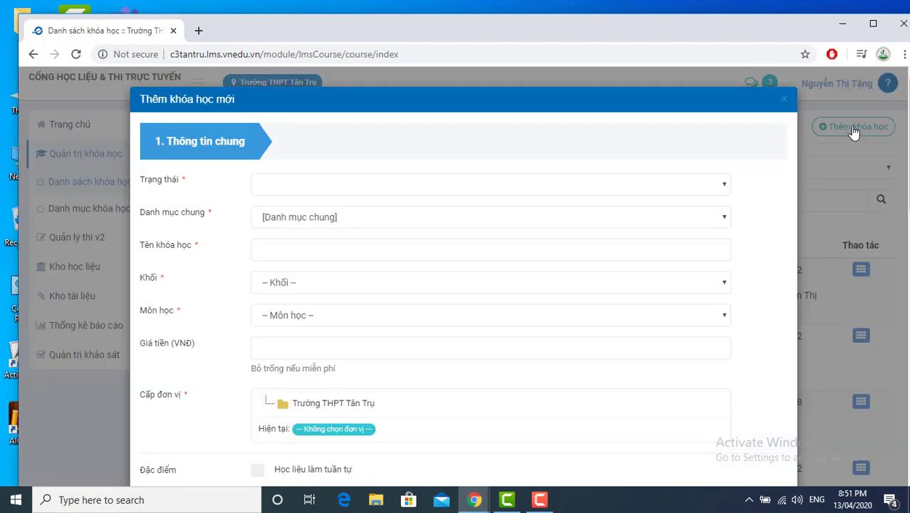
Step: Set the course status to Đang hoạt động and category HÓA KHỐI 11
{"action": "left_click", "coordinate": [324, 184]}
{"action": "left_click", "coordinate": [305, 219]}
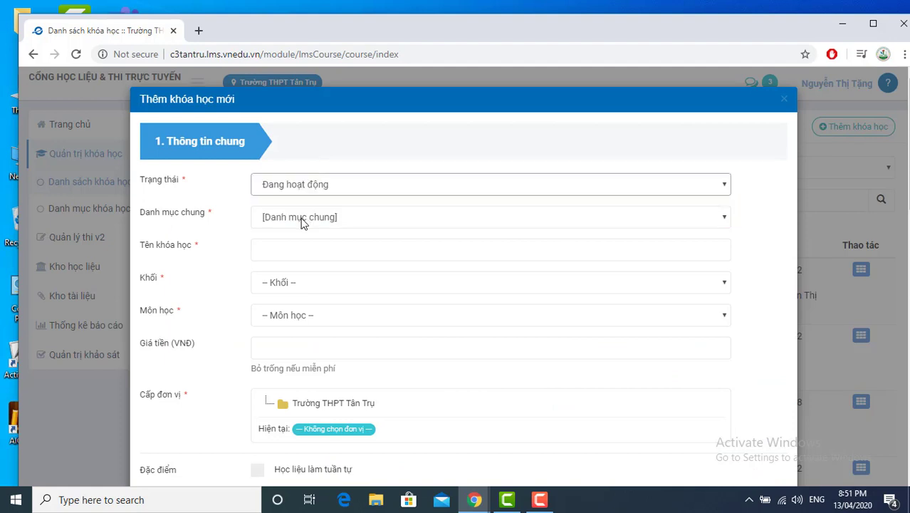
{"action": "left_click", "coordinate": [300, 217]}
{"action": "scroll", "coordinate": [324, 349], "scroll_direction": "down", "scroll_amount": 4}
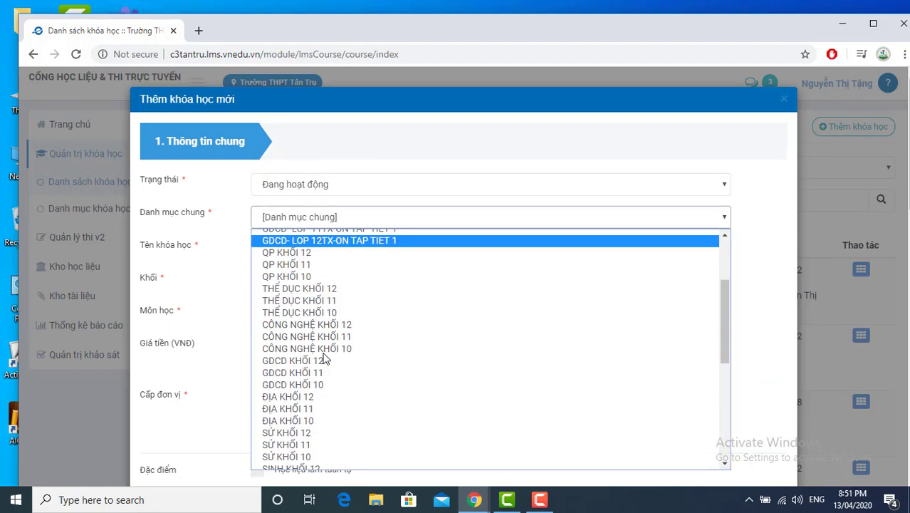
{"action": "scroll", "coordinate": [324, 393], "scroll_direction": "down", "scroll_amount": 4}
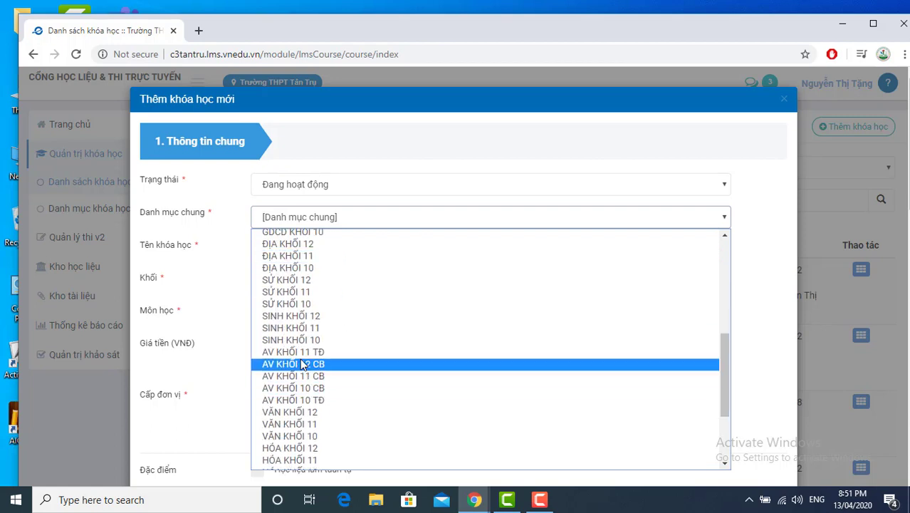
{"action": "left_click", "coordinate": [295, 459]}
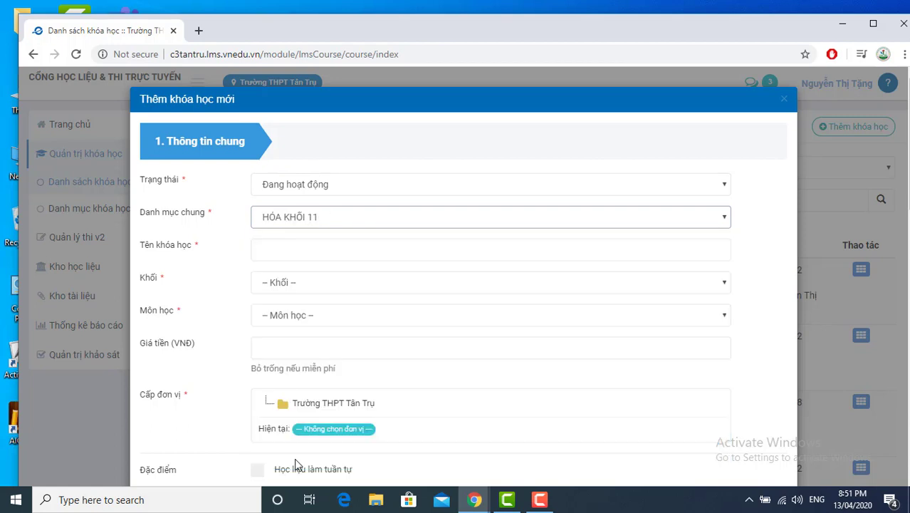
Step: Name the course HOA KHOI1GDTX-ON TAP KIM LOAI with Khối 11, Hóa học, Trường THPT Tân Trụ
{"action": "left_click", "coordinate": [292, 250]}
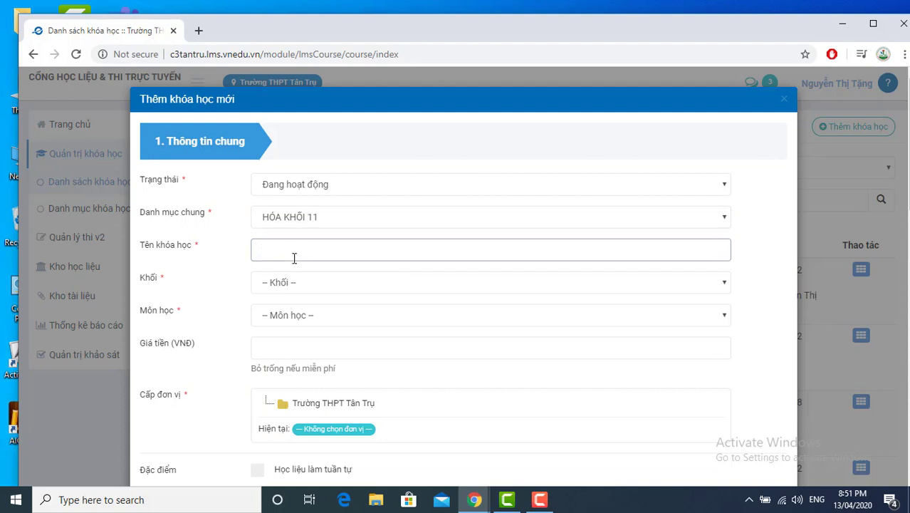
{"action": "type", "text": "HOA KHOI1GDTX-ON TAP KIM LOAI"}
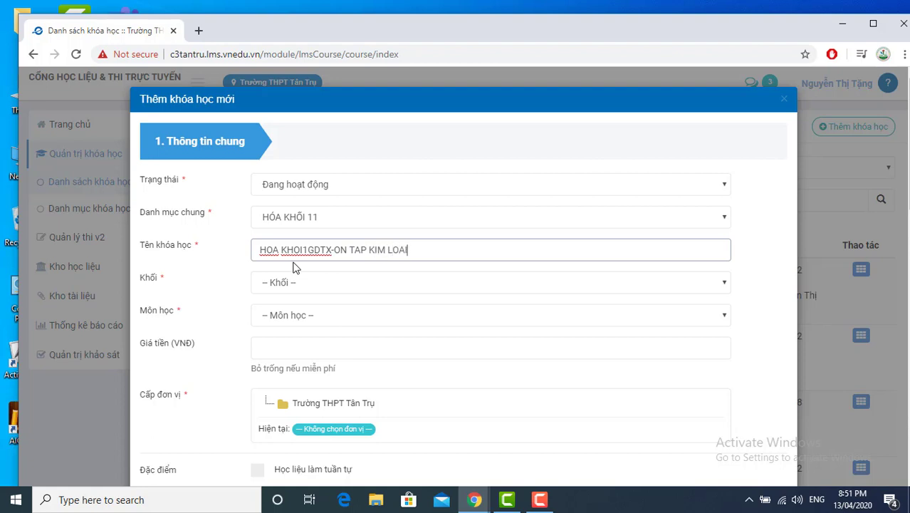
{"action": "left_click_drag", "start_coordinate": [414, 248], "coordinate": [252, 249]}
{"action": "key", "text": "ctrl+c"}
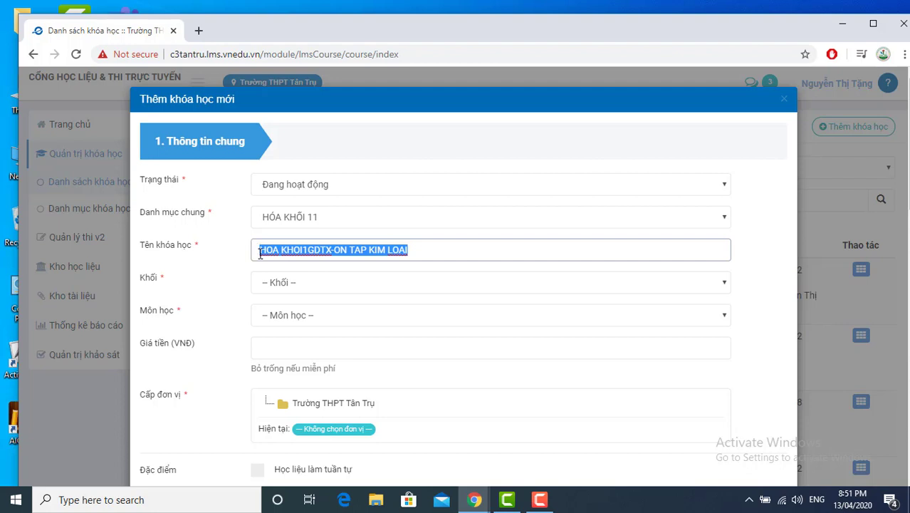
{"action": "left_click", "coordinate": [303, 285]}
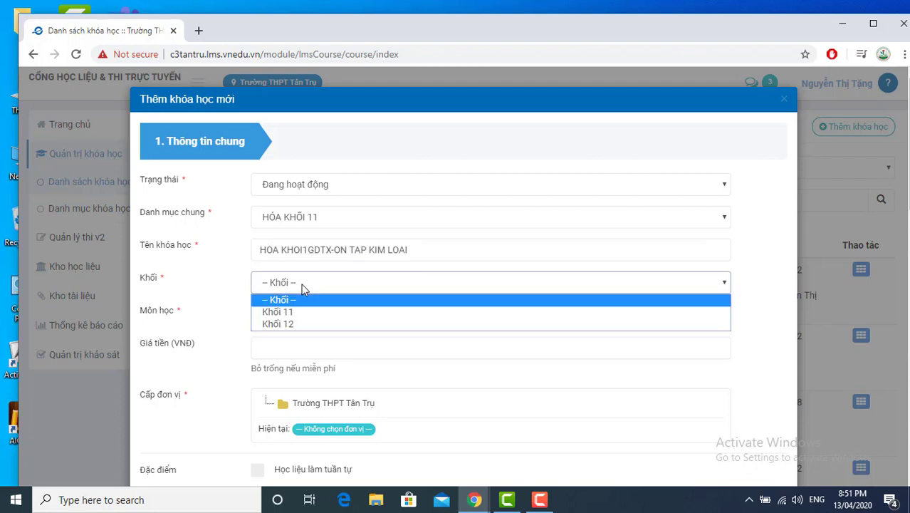
{"action": "left_click", "coordinate": [293, 311]}
{"action": "left_click", "coordinate": [298, 317]}
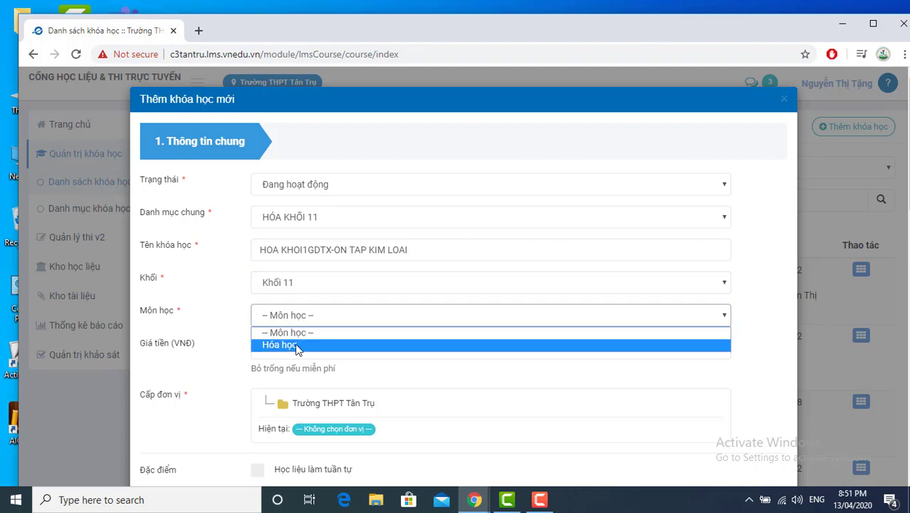
{"action": "left_click", "coordinate": [296, 346]}
{"action": "left_click", "coordinate": [324, 403]}
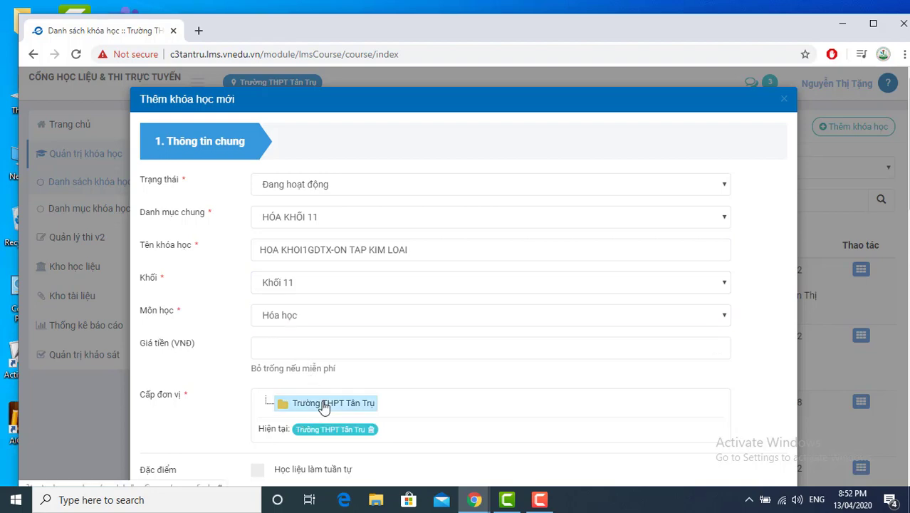
{"action": "scroll", "coordinate": [324, 404], "scroll_direction": "down", "scroll_amount": 3}
{"action": "scroll", "coordinate": [321, 404], "scroll_direction": "down", "scroll_amount": 4}
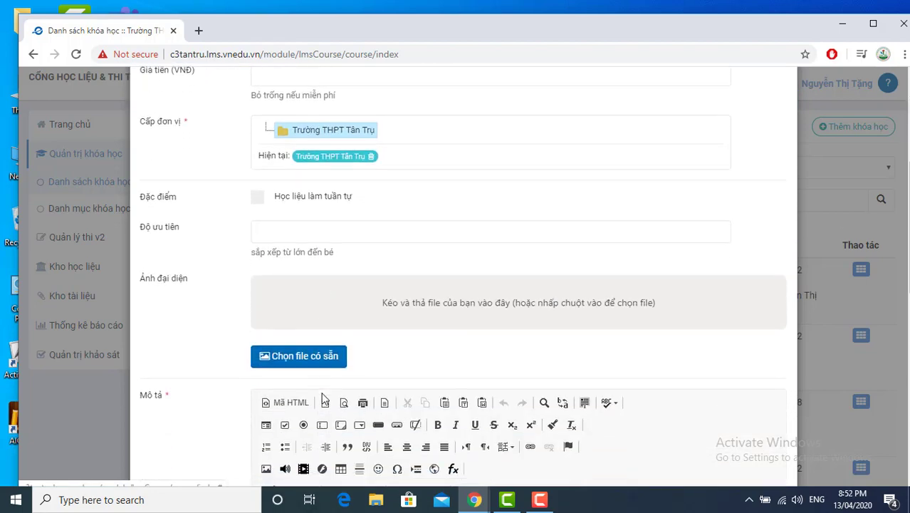
Step: Paste HOA KHOI1GDTX-ON TAP KIM LOAI into the Mô tả description editor
{"action": "left_click", "coordinate": [308, 260]}
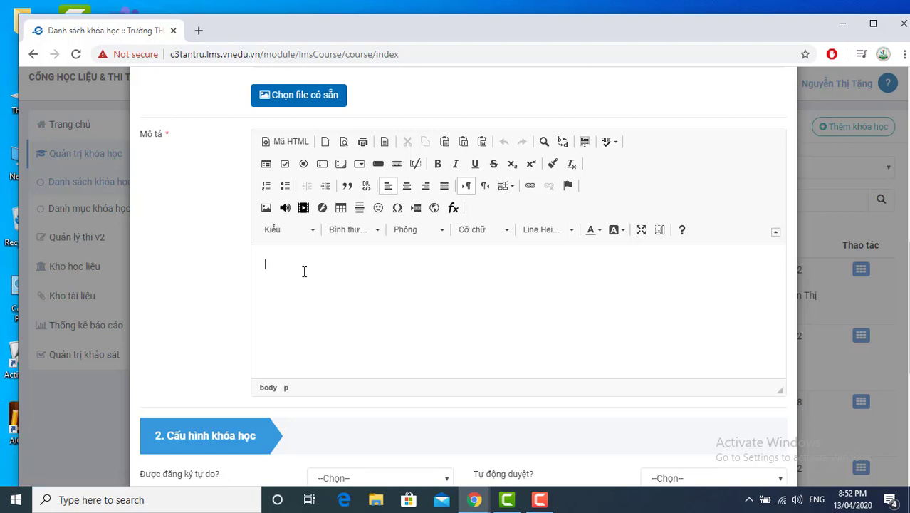
{"action": "key", "text": "ctrl+v"}
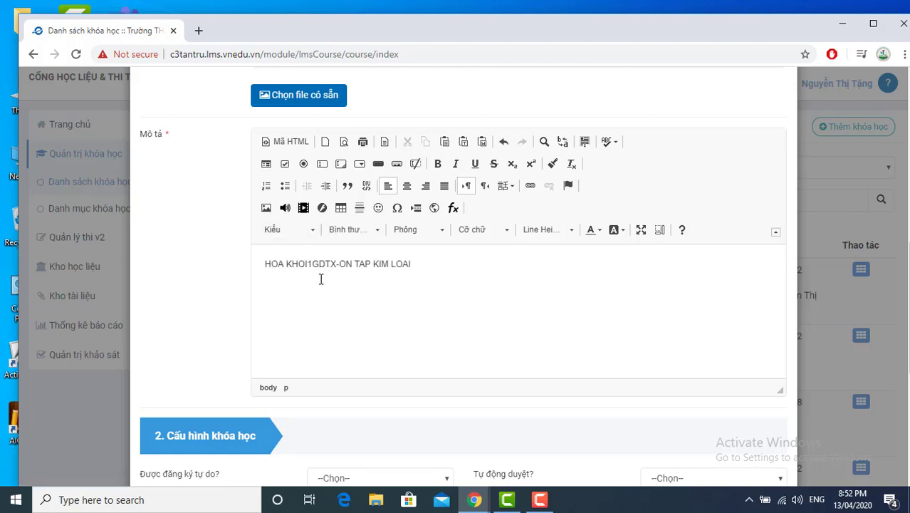
{"action": "scroll", "coordinate": [331, 349], "scroll_direction": "down", "scroll_amount": 4}
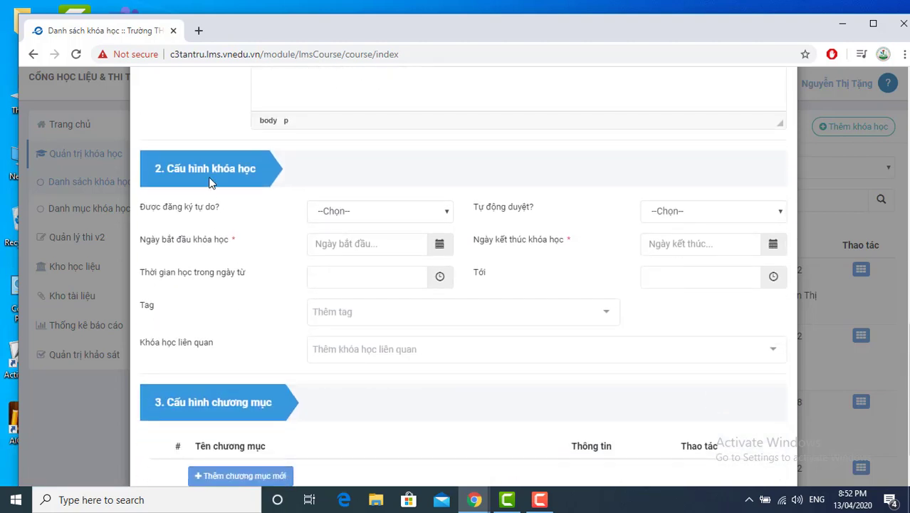
Step: Set free registration to Không and automatic approval to Có
{"action": "left_click", "coordinate": [357, 214]}
{"action": "left_click", "coordinate": [346, 244]}
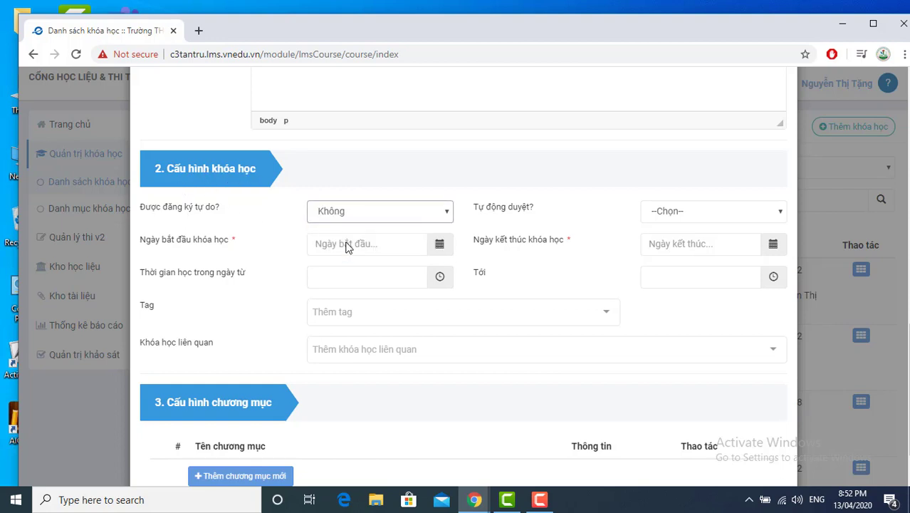
{"action": "left_click", "coordinate": [660, 215]}
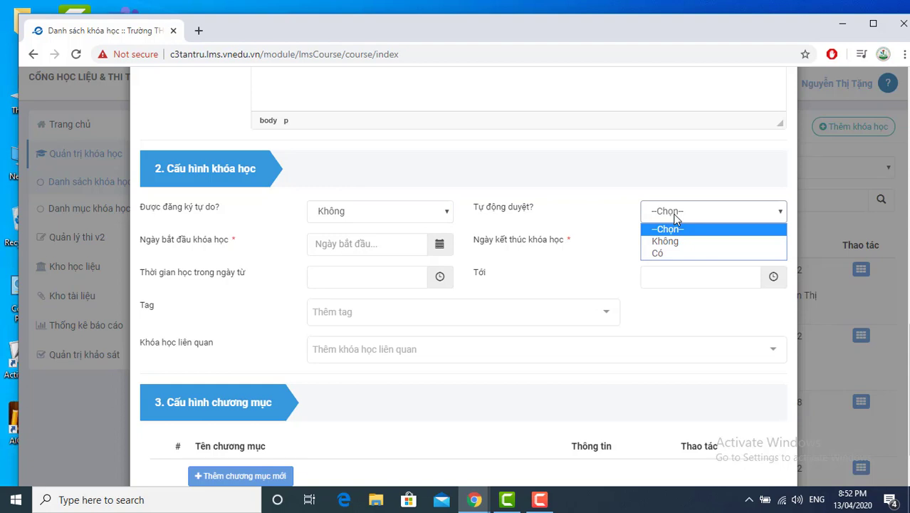
{"action": "left_click", "coordinate": [665, 257]}
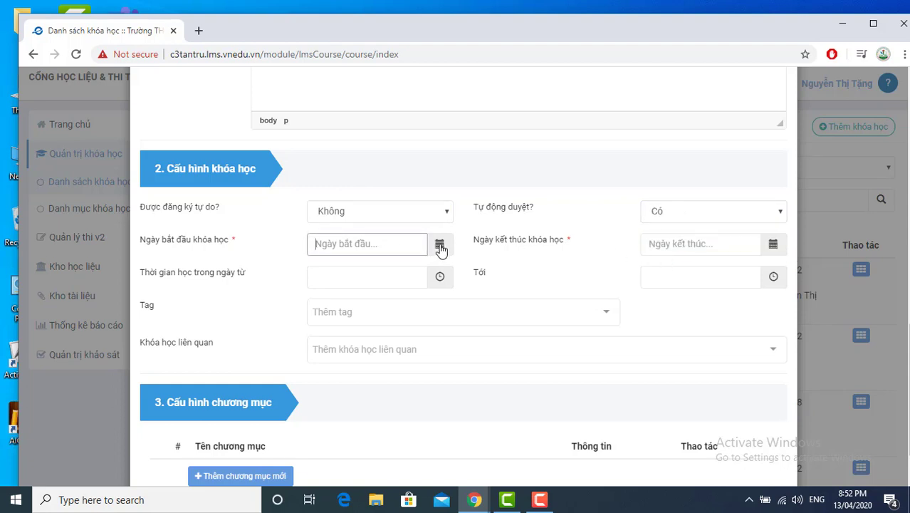
Step: Run the course 13/04/2020 to 20/04/2020 with study hours from 07:00 to 22
{"action": "left_click", "coordinate": [440, 245]}
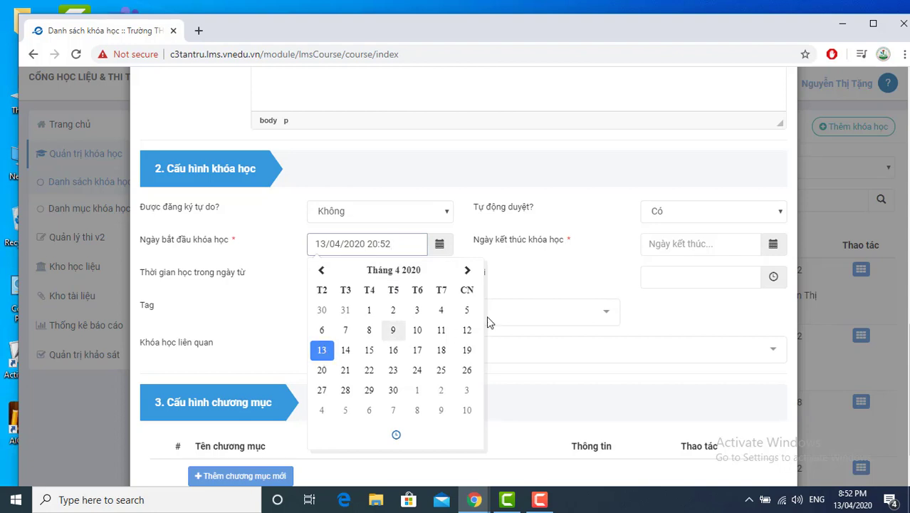
{"action": "left_click", "coordinate": [719, 244]}
{"action": "left_click", "coordinate": [774, 246]}
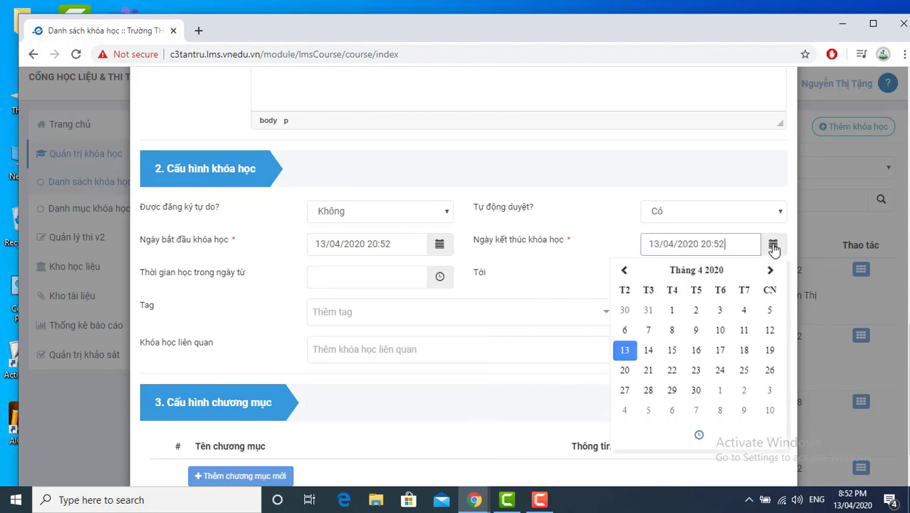
{"action": "left_click", "coordinate": [625, 369]}
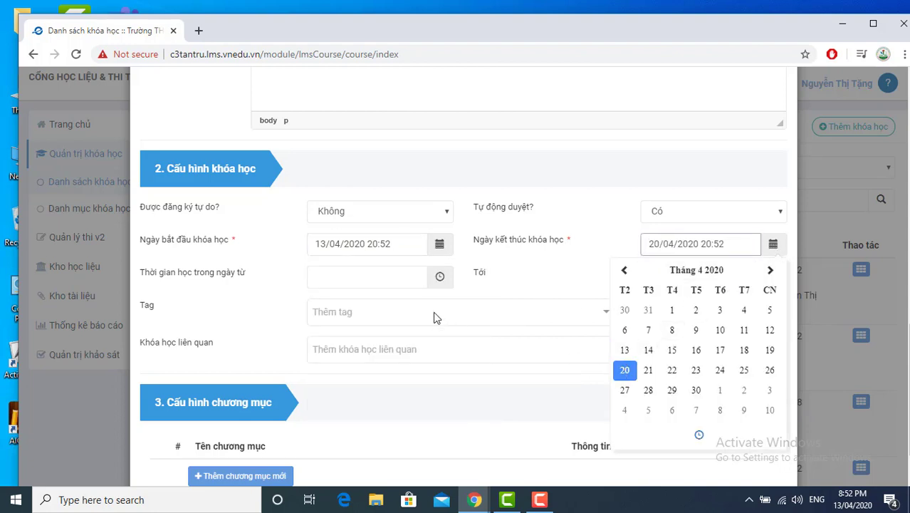
{"action": "left_click", "coordinate": [393, 279]}
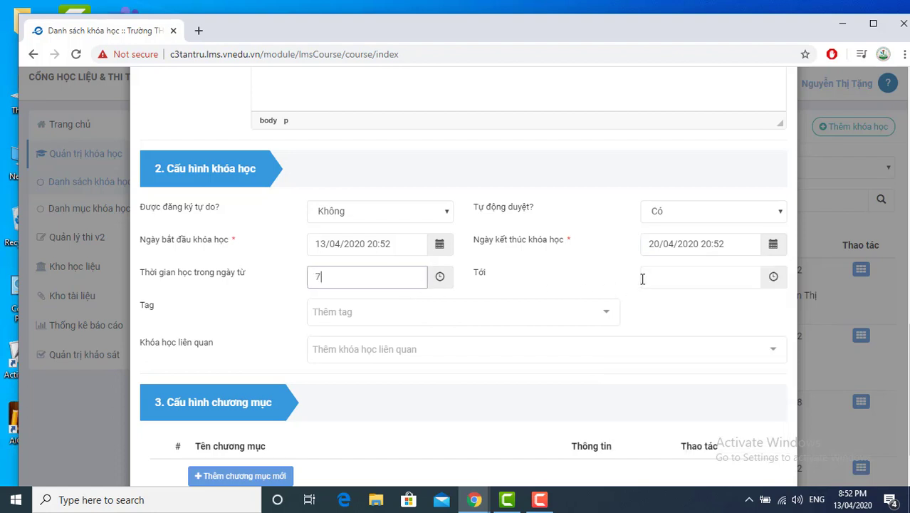
{"action": "left_click", "coordinate": [665, 277]}
{"action": "type", "text": "22"}
{"action": "scroll", "coordinate": [484, 338], "scroll_direction": "down", "scroll_amount": 2}
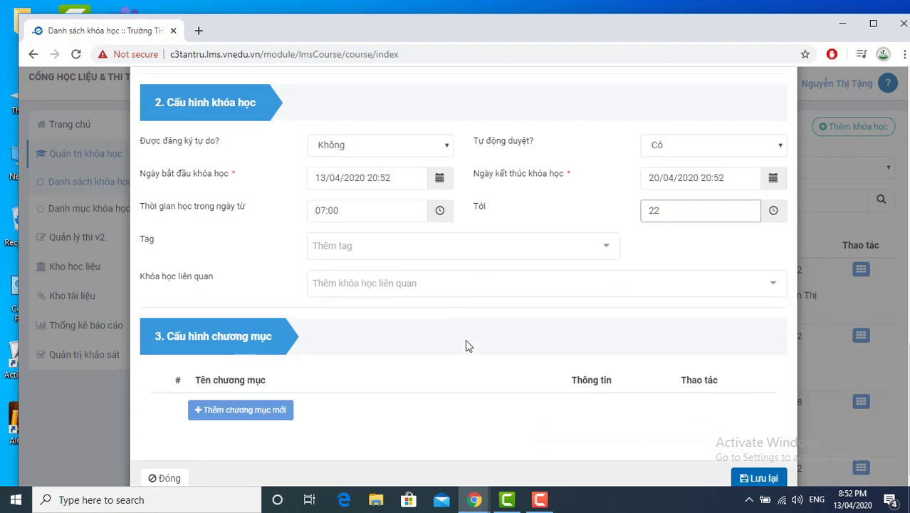
Step: Add a chapter to the course named HOA1TX
{"action": "left_click", "coordinate": [268, 388]}
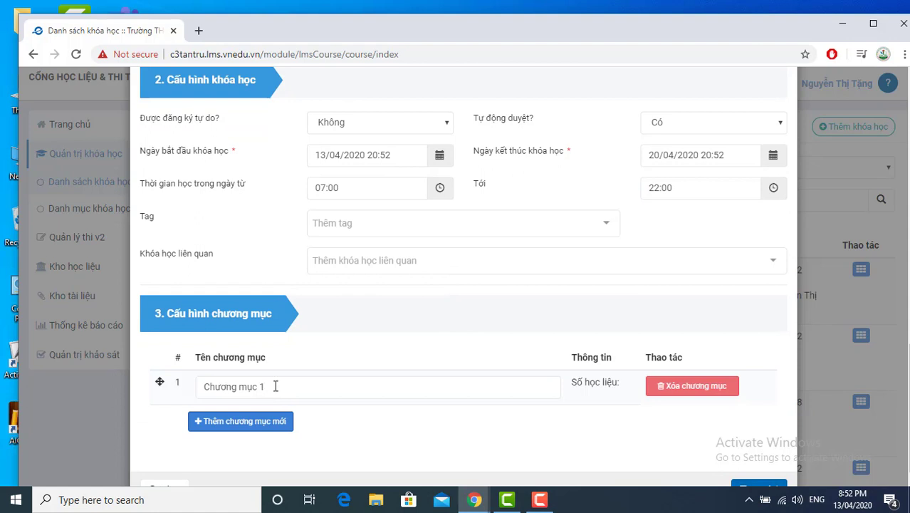
{"action": "left_click_drag", "start_coordinate": [274, 386], "coordinate": [145, 391]}
{"action": "type", "text": "HOA1TX"}
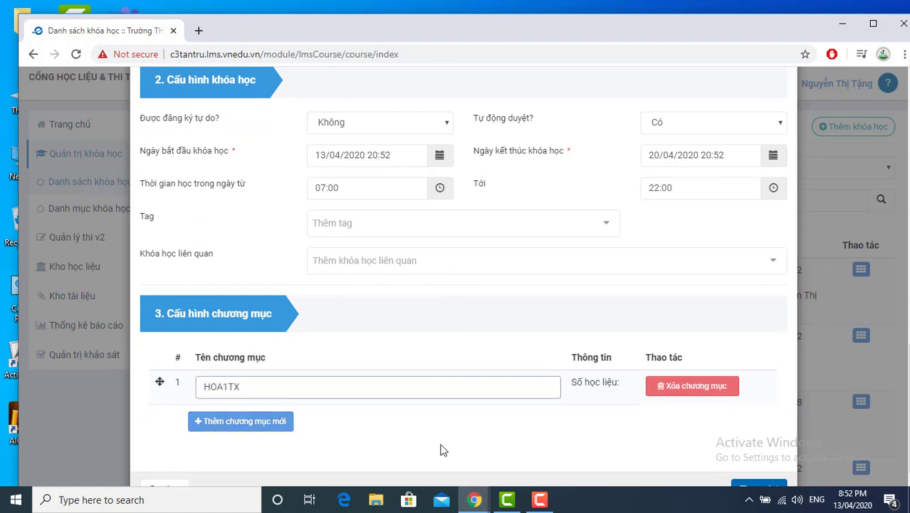
{"action": "scroll", "coordinate": [579, 455], "scroll_direction": "down", "scroll_amount": 1}
{"action": "type", "text": "1TX"}
Step: Save the new course and confirm the creation notice
{"action": "left_click", "coordinate": [885, 405]}
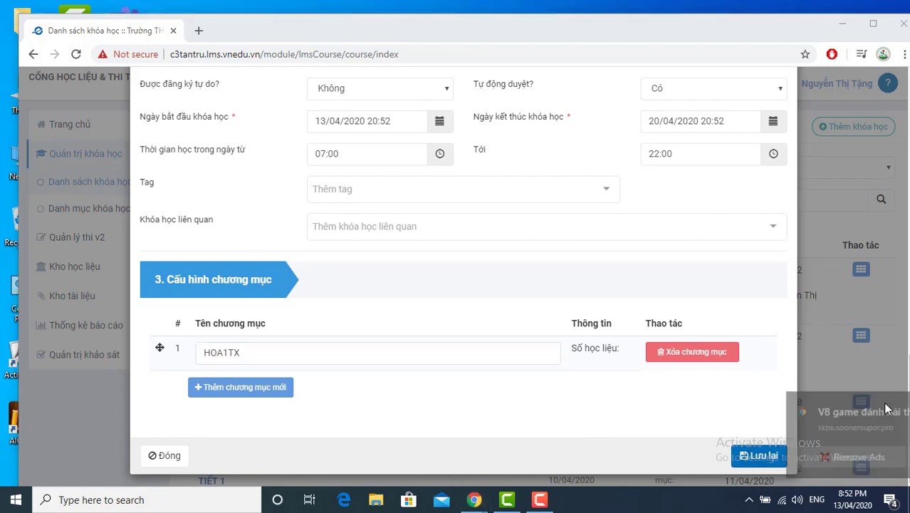
{"action": "left_click", "coordinate": [756, 456]}
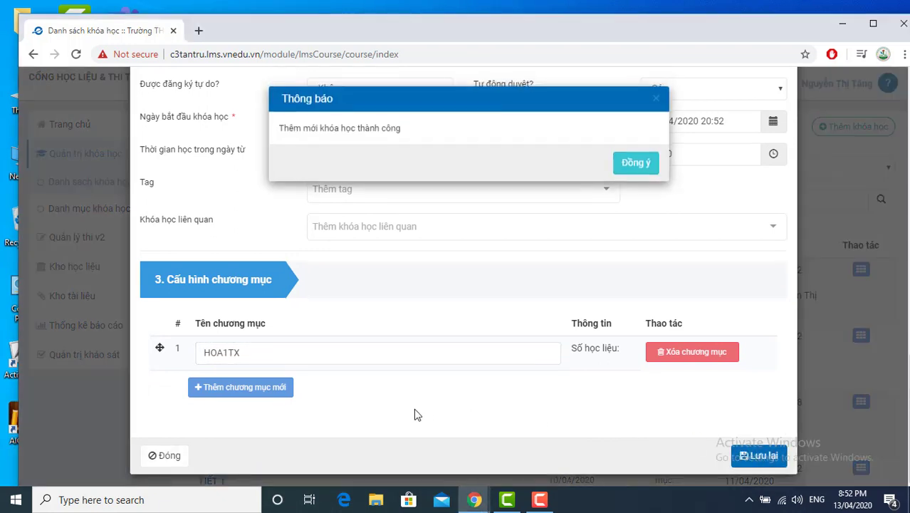
{"action": "left_click", "coordinate": [636, 165]}
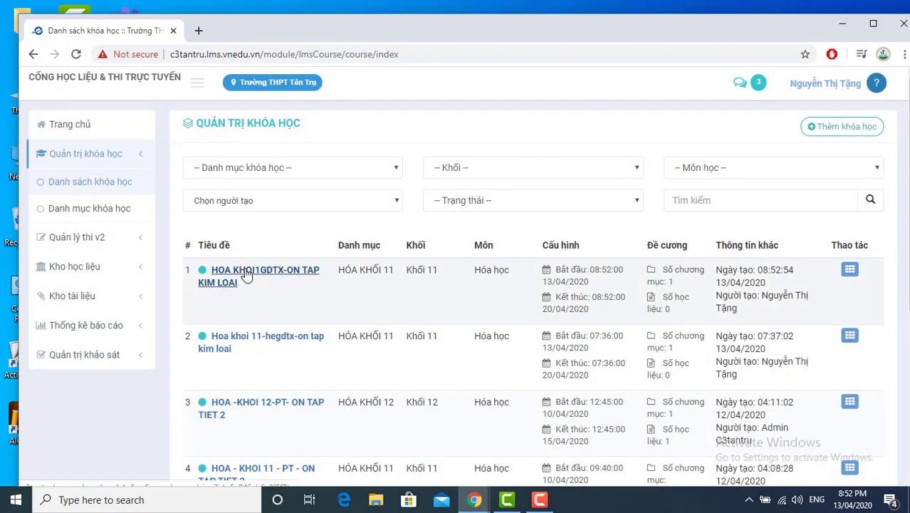
Step: Open the new course's outline and the learning materials of chapter HOA1TX
{"action": "left_click", "coordinate": [245, 274]}
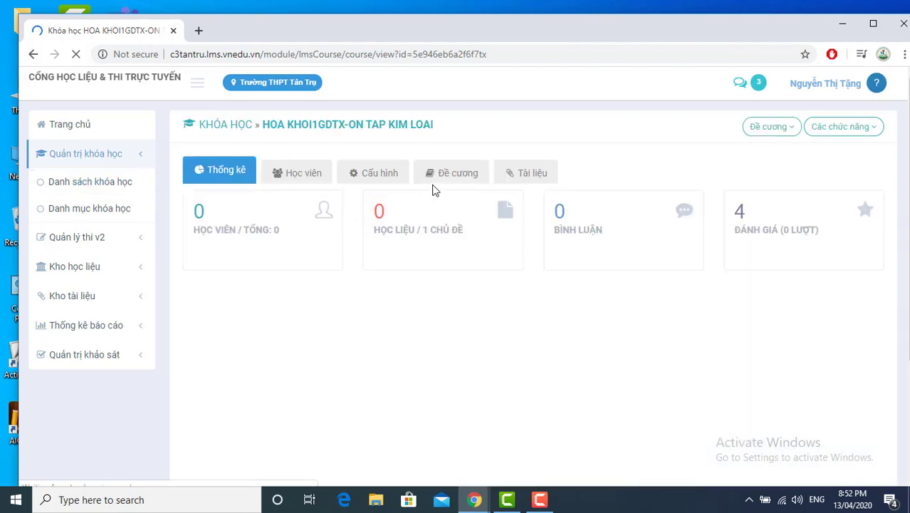
{"action": "left_click", "coordinate": [456, 173]}
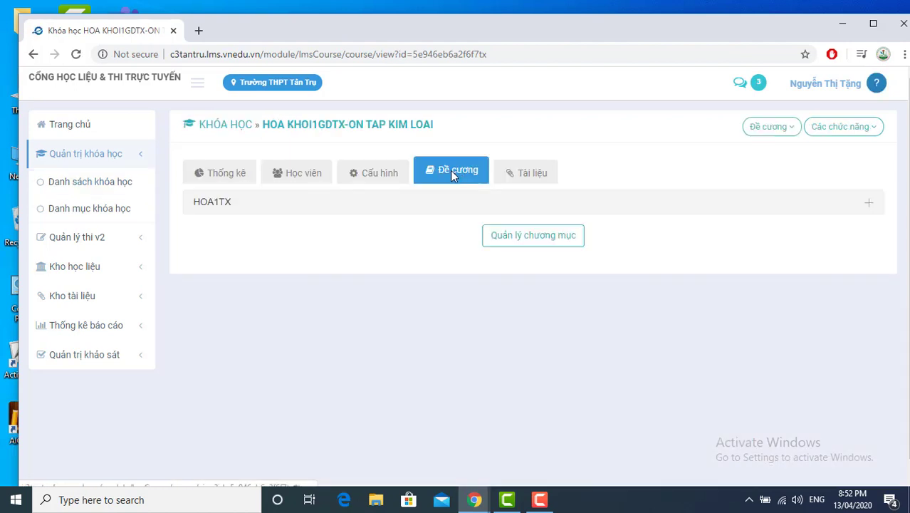
{"action": "left_click", "coordinate": [214, 206]}
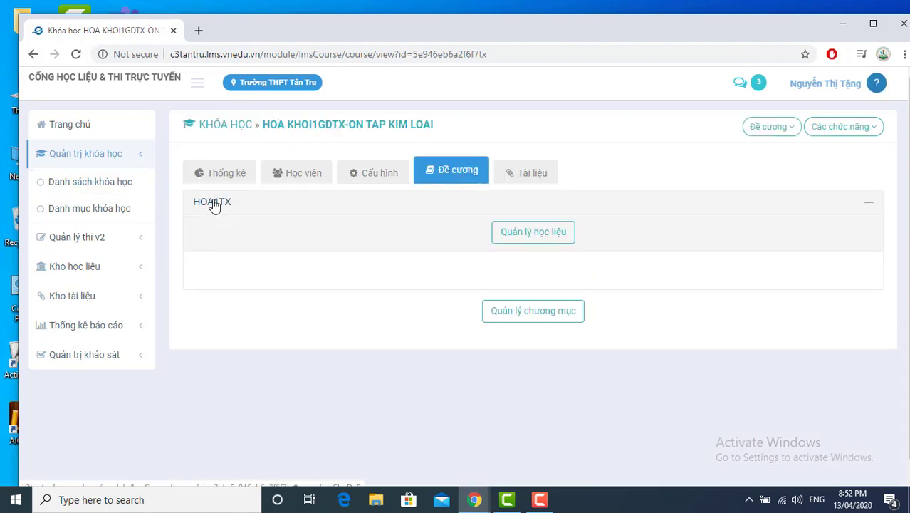
{"action": "left_click", "coordinate": [523, 237]}
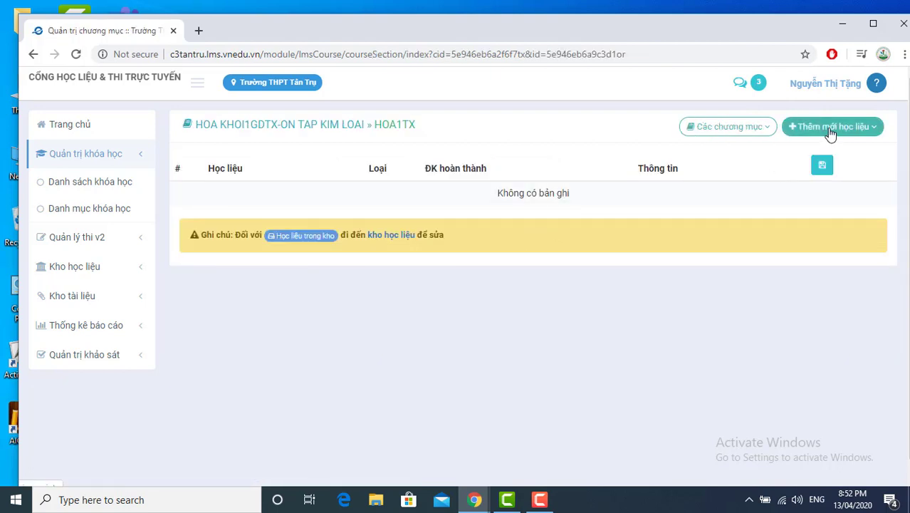
Step: Add the HOA11TX SCORM lesson from the content library to the chapter
{"action": "left_click", "coordinate": [830, 131]}
{"action": "left_click", "coordinate": [759, 159]}
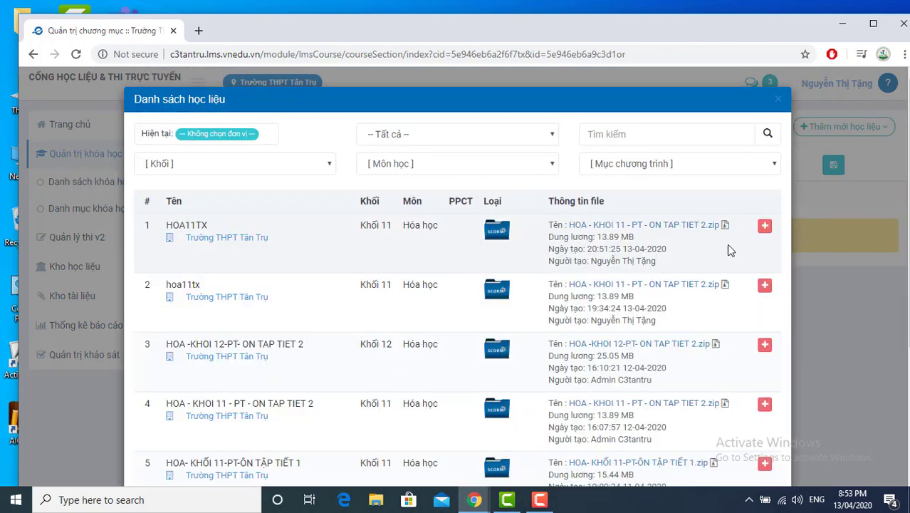
{"action": "left_click", "coordinate": [768, 227]}
{"action": "left_click", "coordinate": [642, 170]}
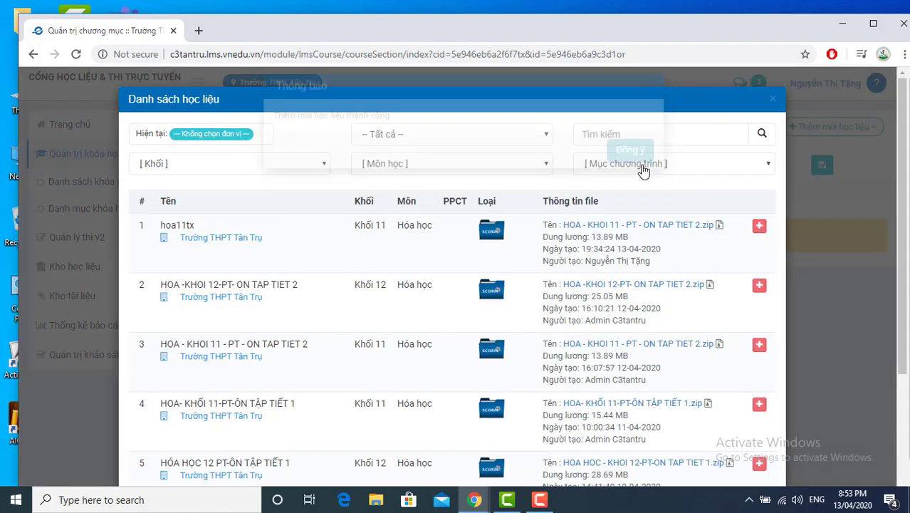
{"action": "left_click", "coordinate": [772, 104]}
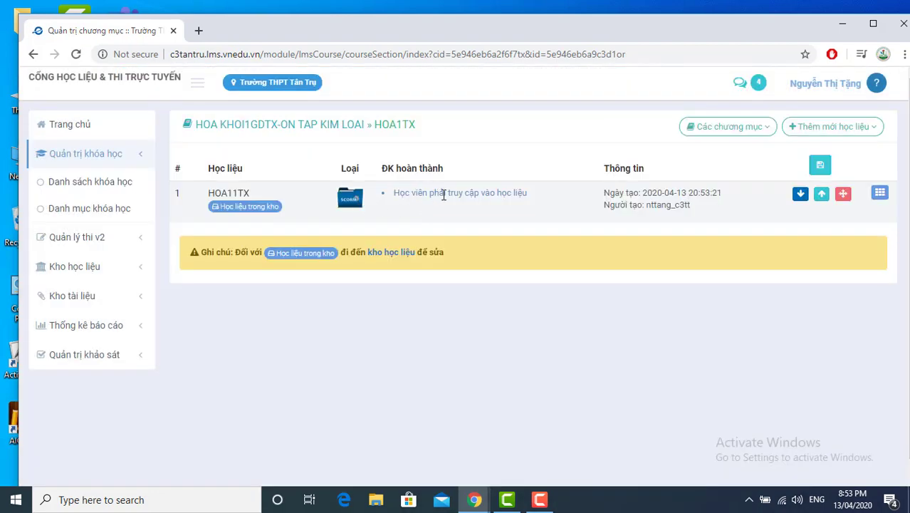
Step: Require 100% minimum completion for HOA11TX, save, and return to the course overview
{"action": "left_click", "coordinate": [880, 195]}
{"action": "left_click", "coordinate": [773, 240]}
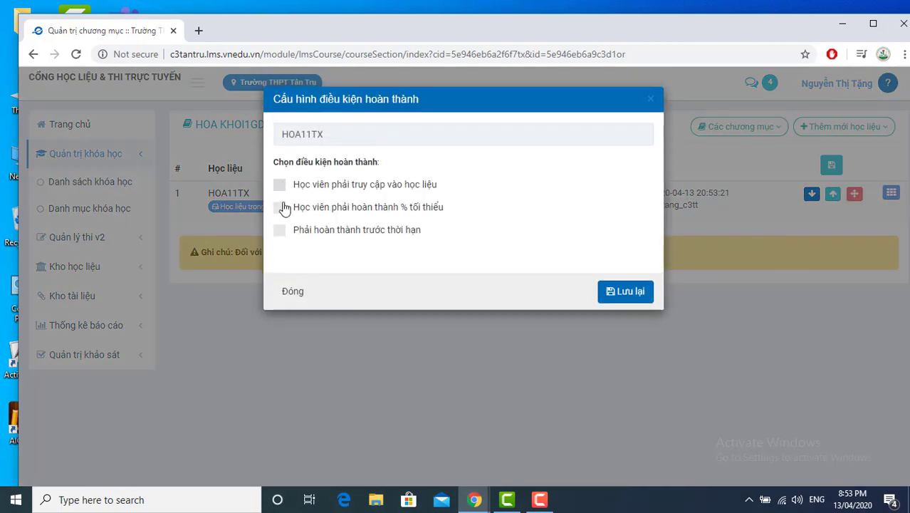
{"action": "left_click", "coordinate": [280, 207]}
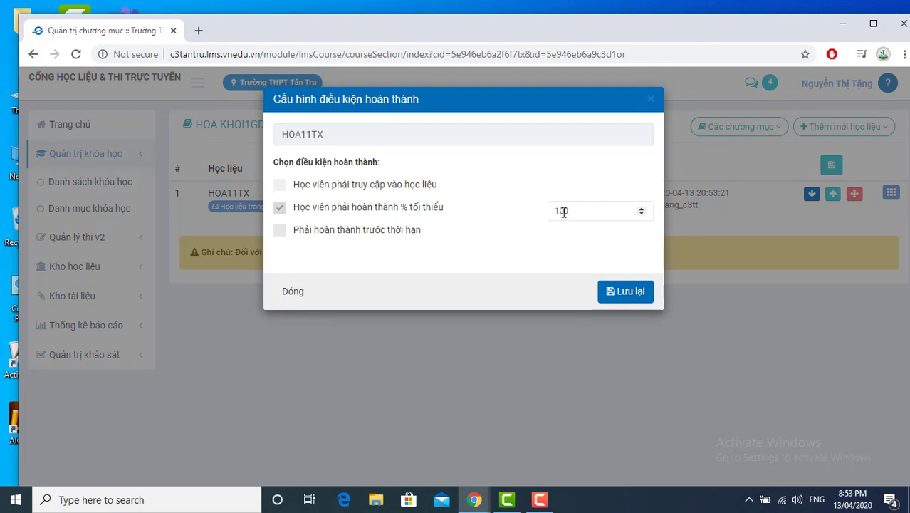
{"action": "left_click", "coordinate": [629, 293]}
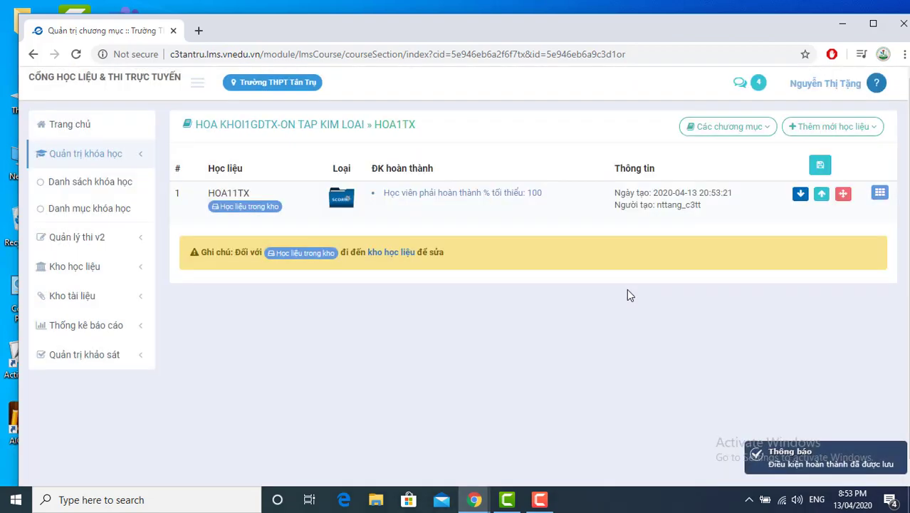
{"action": "left_click", "coordinate": [259, 132]}
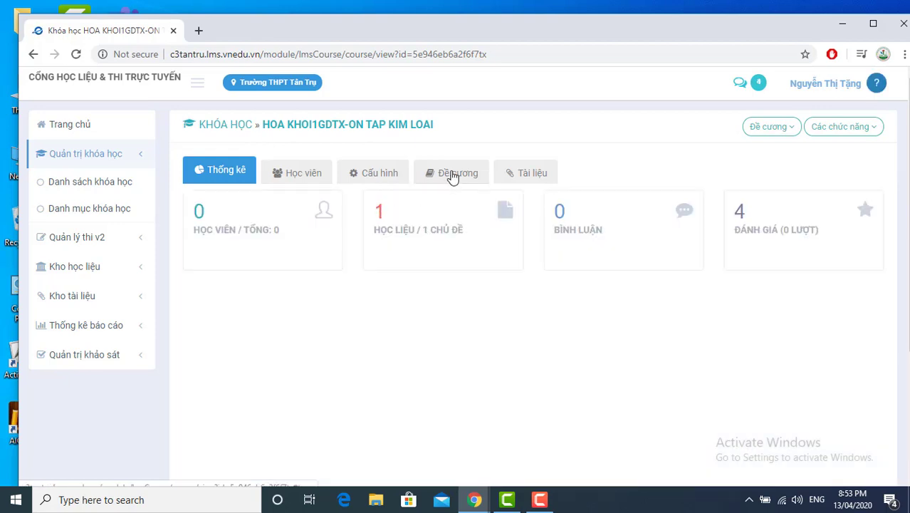
Step: Open student management and choose adding students from the existing user list
{"action": "left_click", "coordinate": [300, 173]}
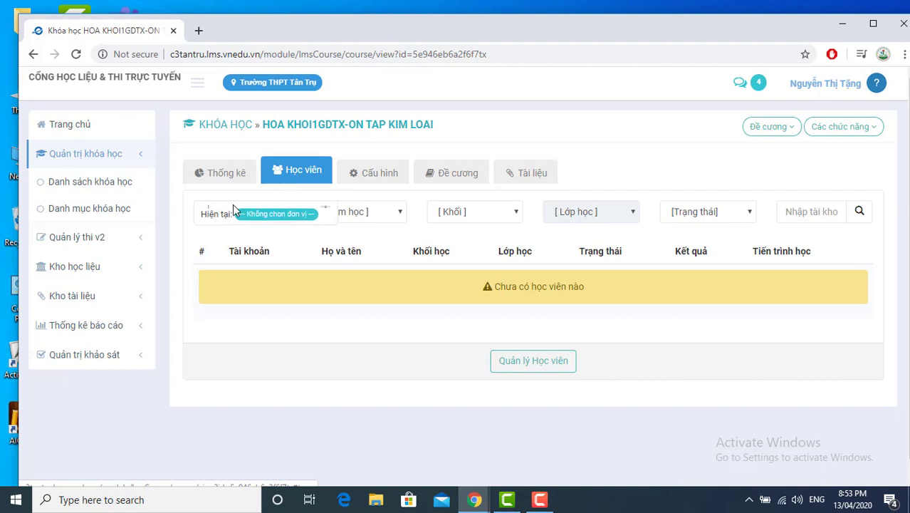
{"action": "left_click", "coordinate": [528, 363]}
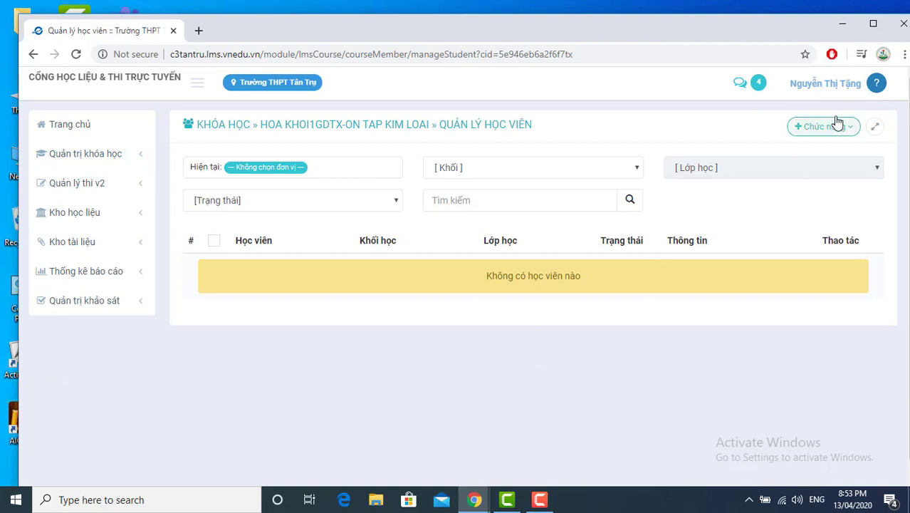
{"action": "left_click", "coordinate": [826, 128]}
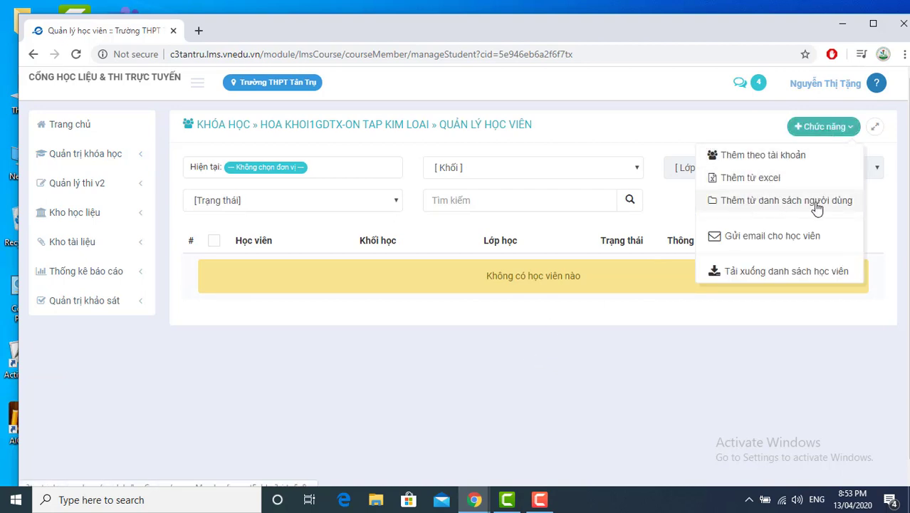
{"action": "left_click", "coordinate": [777, 203]}
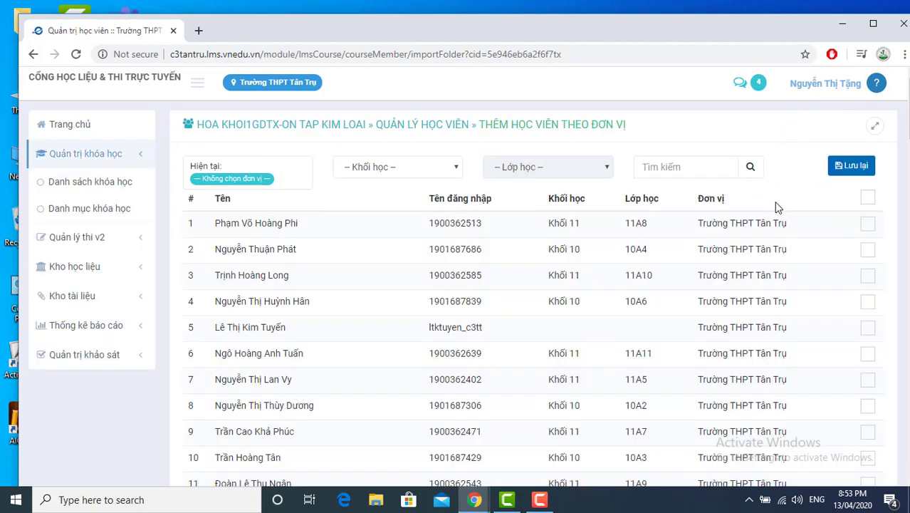
Step: Enrol all 40 students of class 11A2, Khối 11, Trường THPT Tân Trụ
{"action": "left_click", "coordinate": [234, 178]}
{"action": "left_click", "coordinate": [235, 171]}
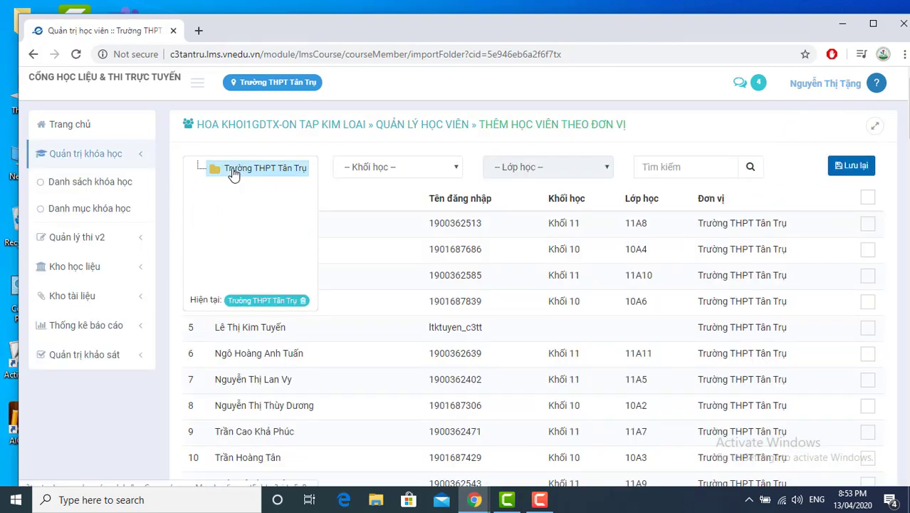
{"action": "left_click", "coordinate": [383, 170]}
{"action": "left_click", "coordinate": [375, 203]}
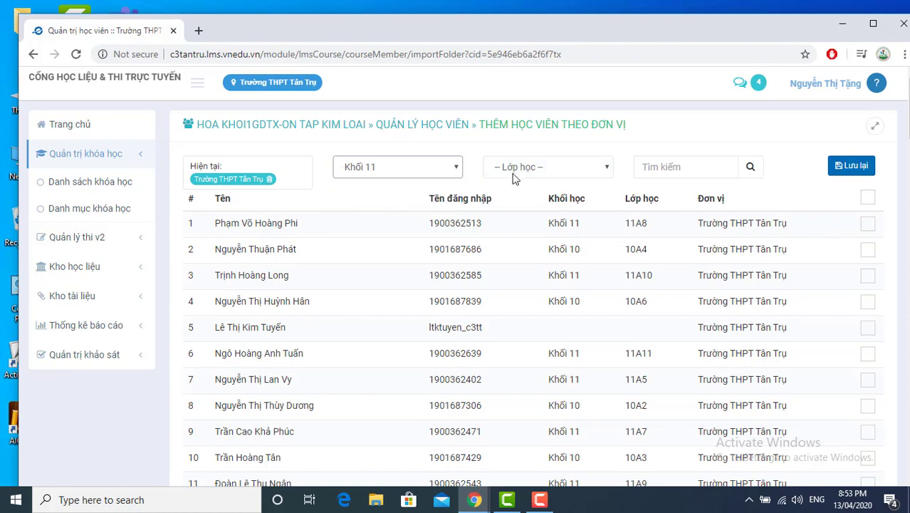
{"action": "left_click", "coordinate": [528, 168]}
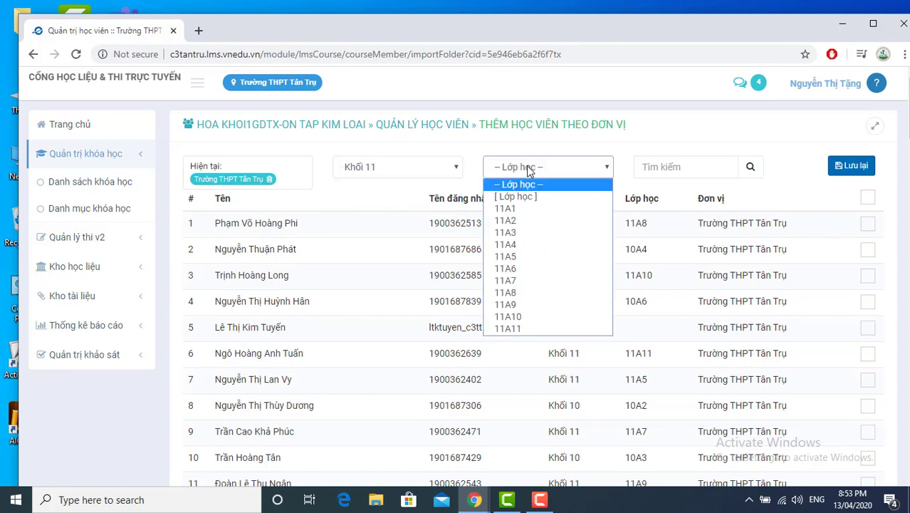
{"action": "left_click", "coordinate": [509, 221]}
{"action": "left_click", "coordinate": [750, 170]}
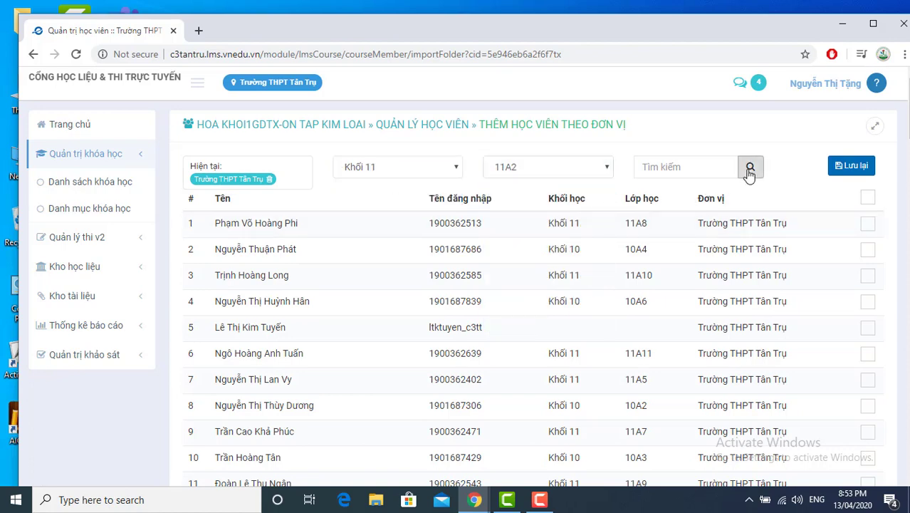
{"action": "left_click", "coordinate": [867, 198]}
{"action": "left_click", "coordinate": [852, 166]}
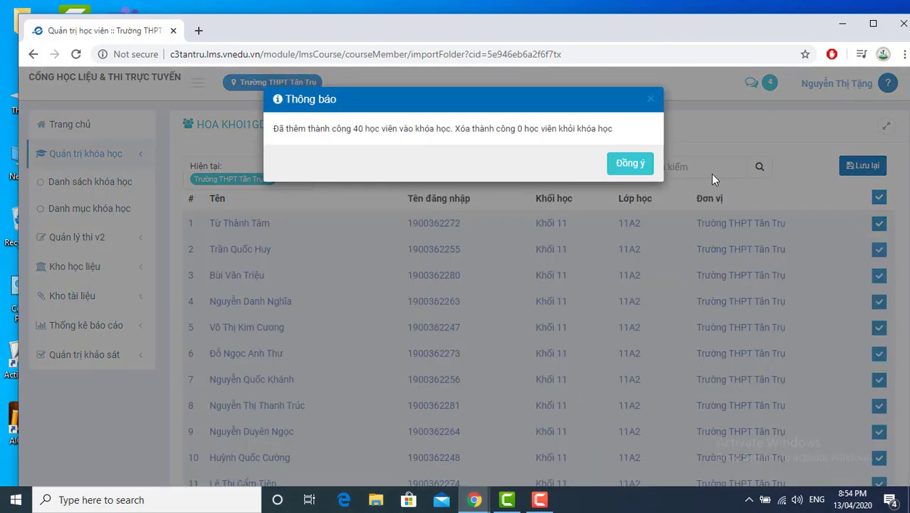
{"action": "left_click", "coordinate": [633, 165]}
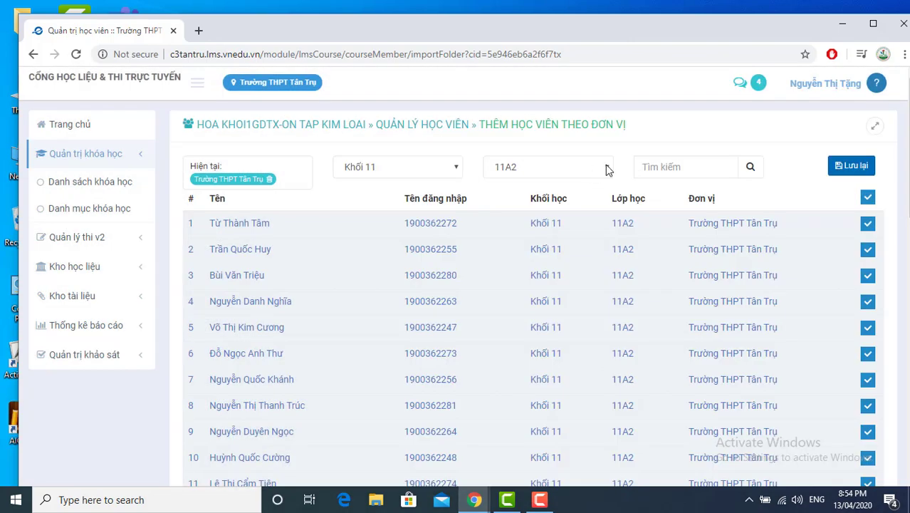
Step: Enrol all students of class 11A9 and return to the course overview
{"action": "left_click", "coordinate": [607, 168]}
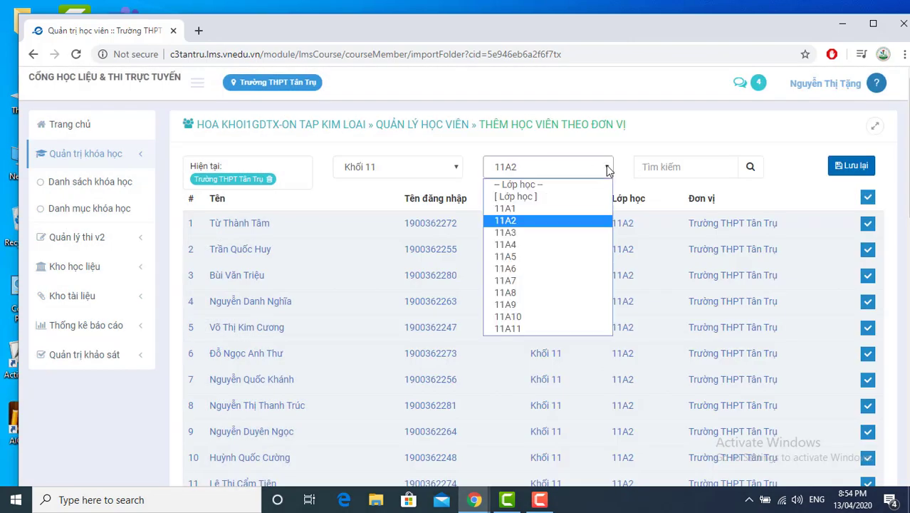
{"action": "left_click", "coordinate": [525, 305]}
{"action": "left_click", "coordinate": [749, 168]}
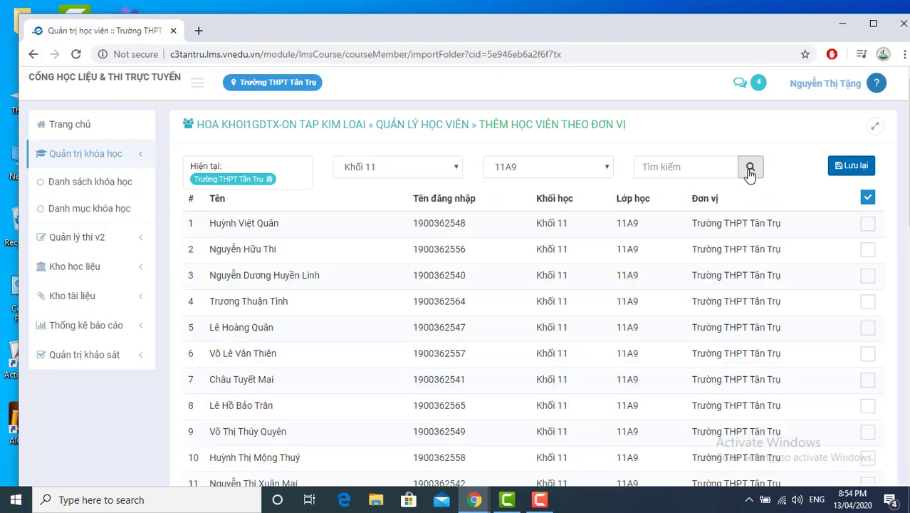
{"action": "left_click", "coordinate": [867, 198]}
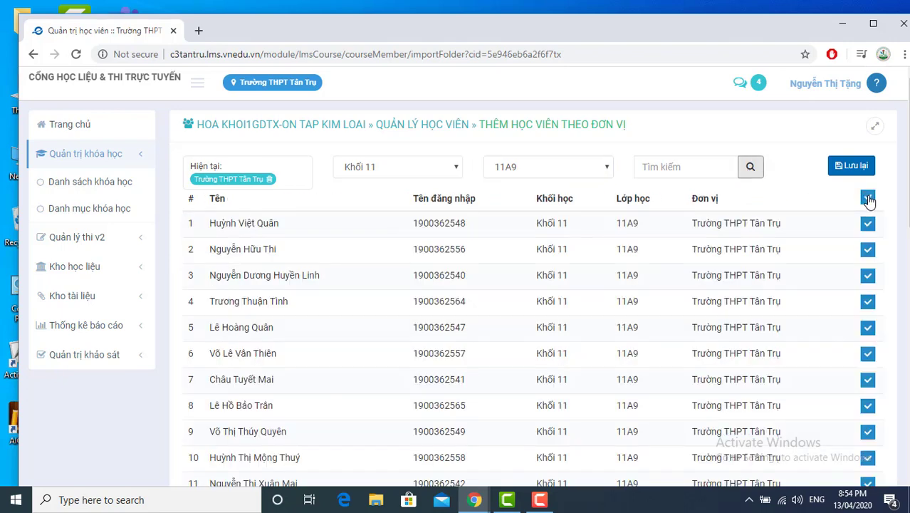
{"action": "left_click", "coordinate": [852, 165]}
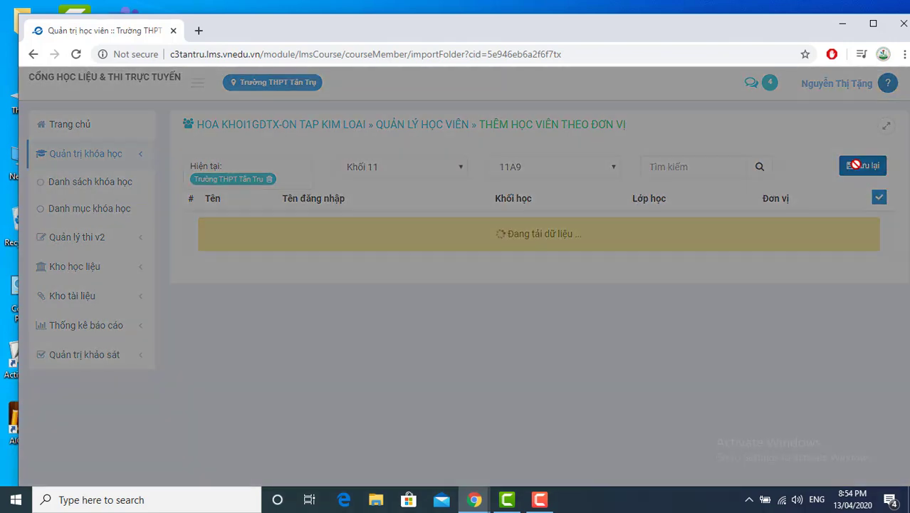
{"action": "left_click", "coordinate": [650, 104]}
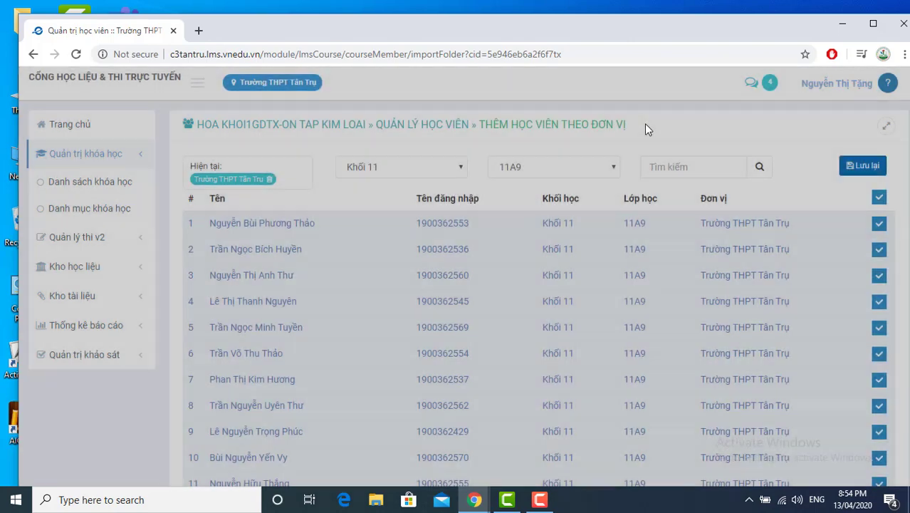
{"action": "left_click", "coordinate": [270, 126]}
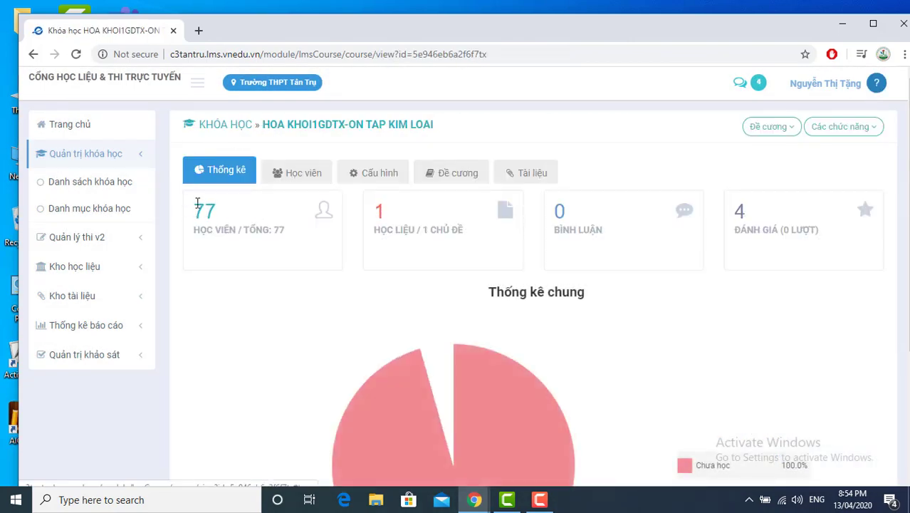
Step: Show the Học viên list and scroll through the 77 enrolled 11A2 and 11A9 students
{"action": "left_click", "coordinate": [298, 177]}
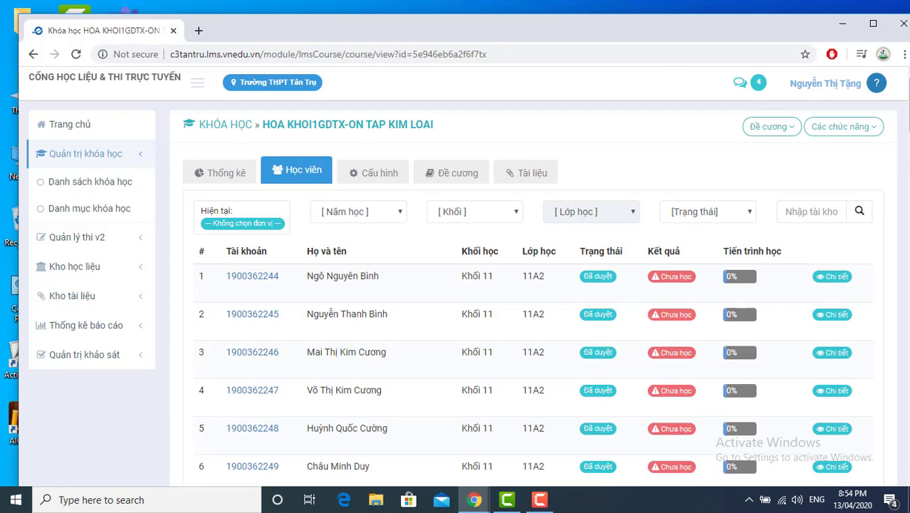
{"action": "scroll", "coordinate": [527, 299], "scroll_direction": "down", "scroll_amount": 5}
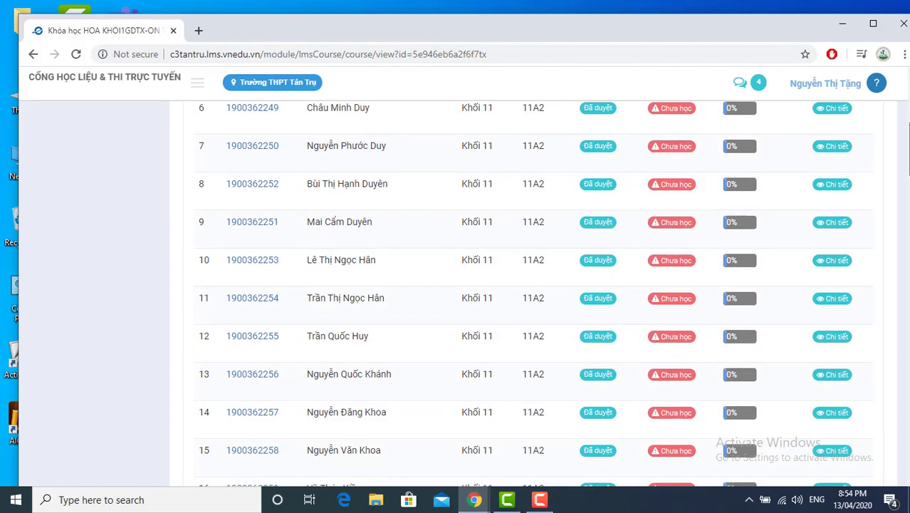
{"action": "scroll", "coordinate": [533, 293], "scroll_direction": "down", "scroll_amount": 13}
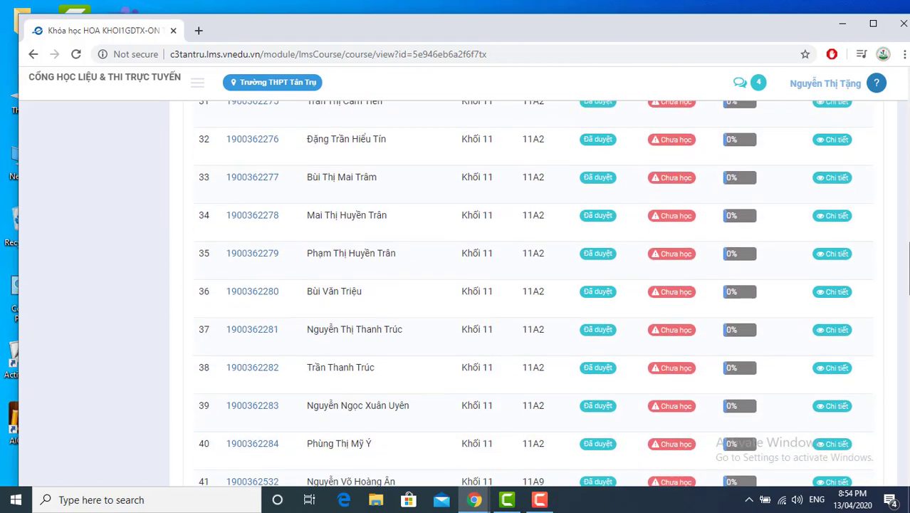
{"action": "left_click_drag", "start_coordinate": [907, 295], "coordinate": [907, 107]}
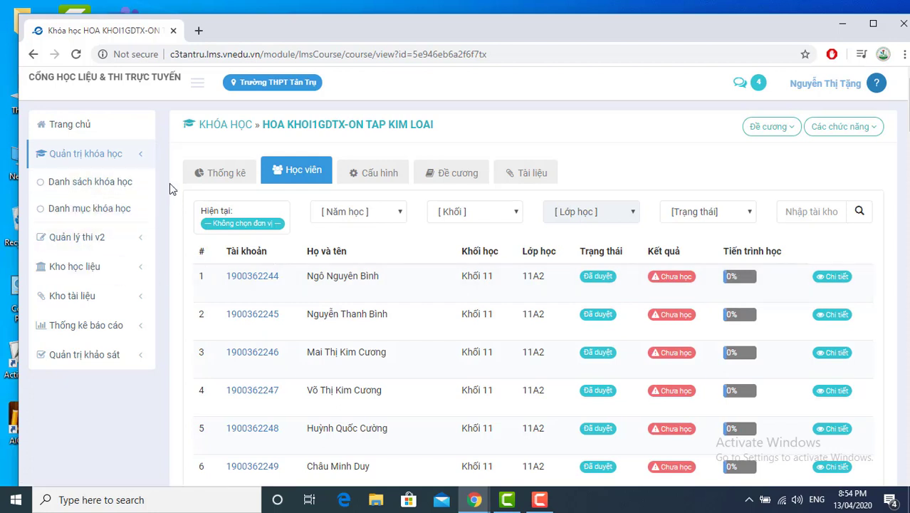
Step: Open the 'Báo cáo chi tiết khóa học' report and its Khóa học course list
{"action": "left_click", "coordinate": [91, 326]}
{"action": "scroll", "coordinate": [88, 306], "scroll_direction": "down", "scroll_amount": 1}
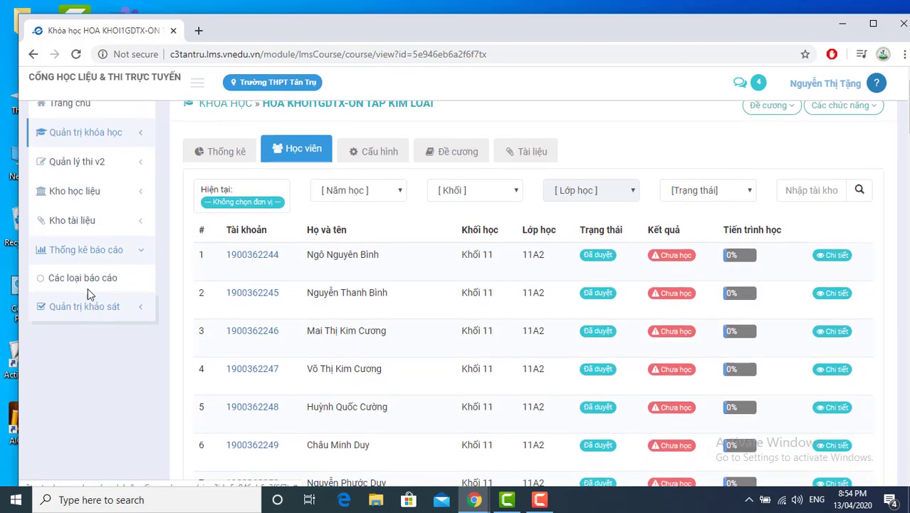
{"action": "left_click", "coordinate": [88, 282]}
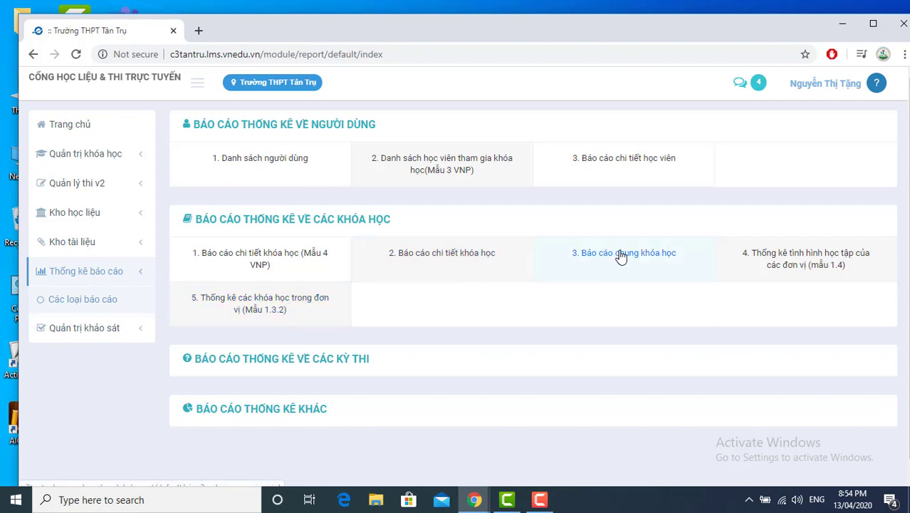
{"action": "left_click", "coordinate": [446, 255]}
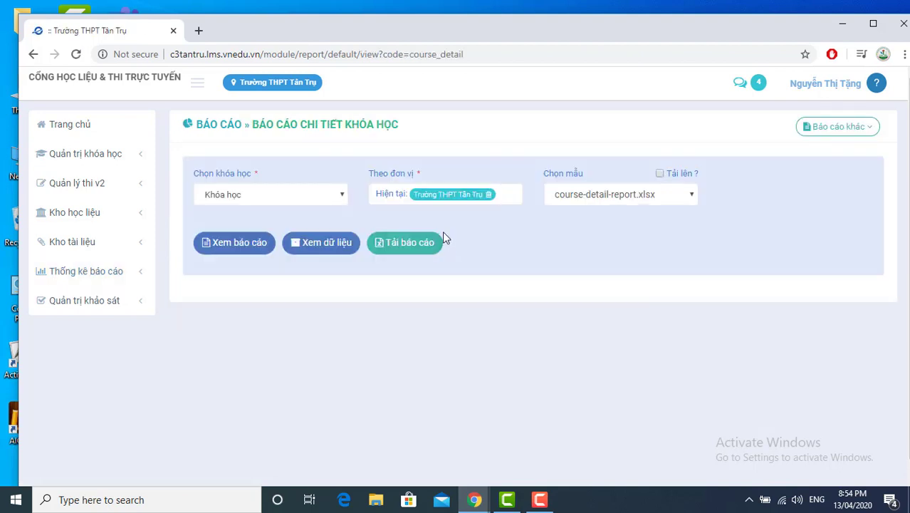
{"action": "left_click", "coordinate": [340, 198]}
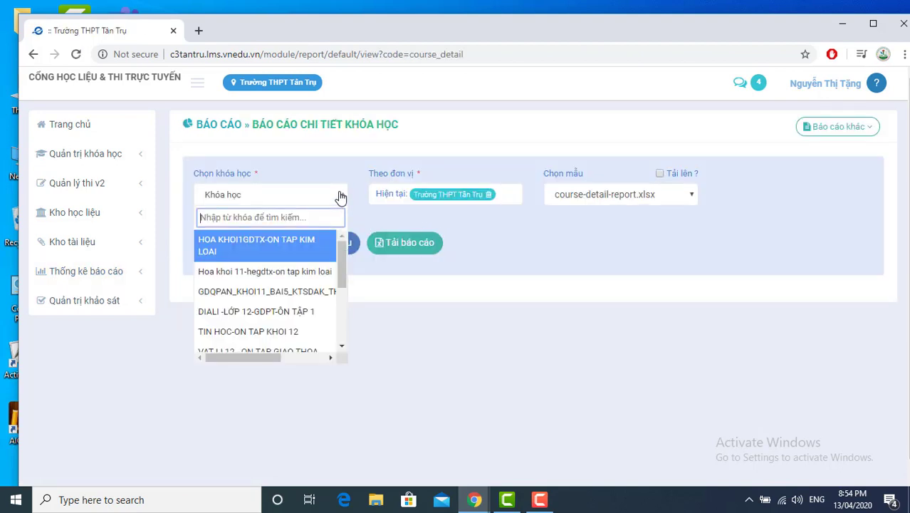